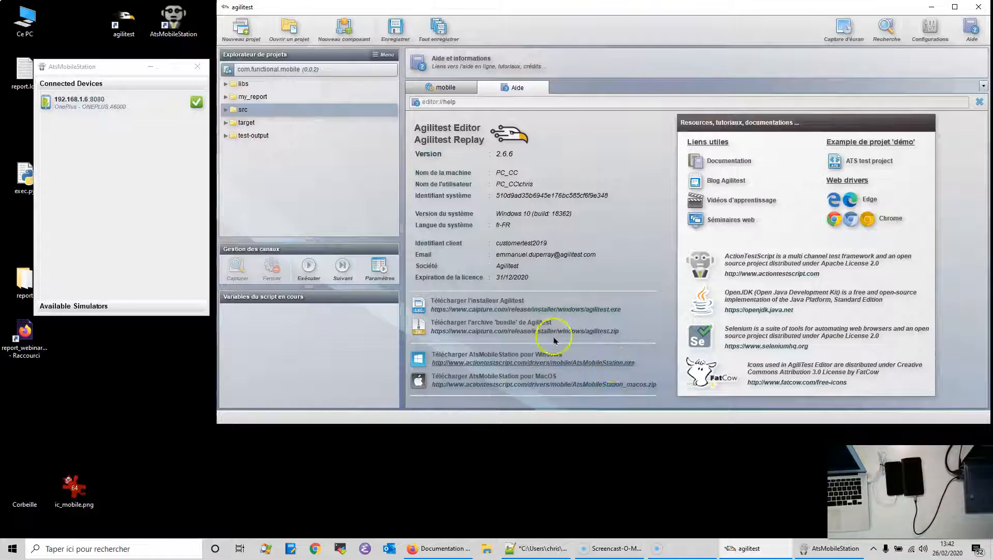
- Move the AtsMobileStation window slightly higher and examine the connected OnePlus device's status
{"action": "left_click_drag", "start_coordinate": [87, 68], "coordinate": [100, 55]}
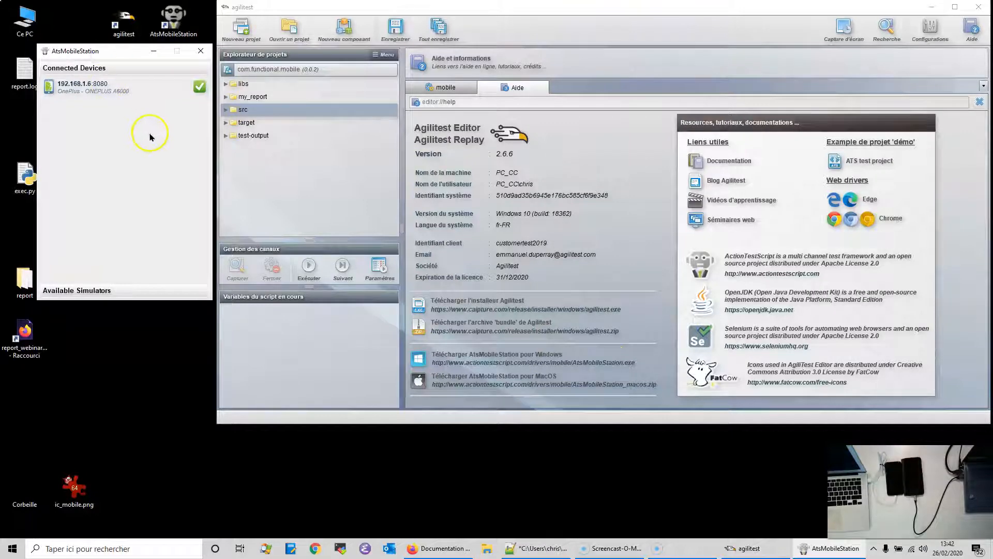
{"action": "mouse_move", "coordinate": [101, 91]}
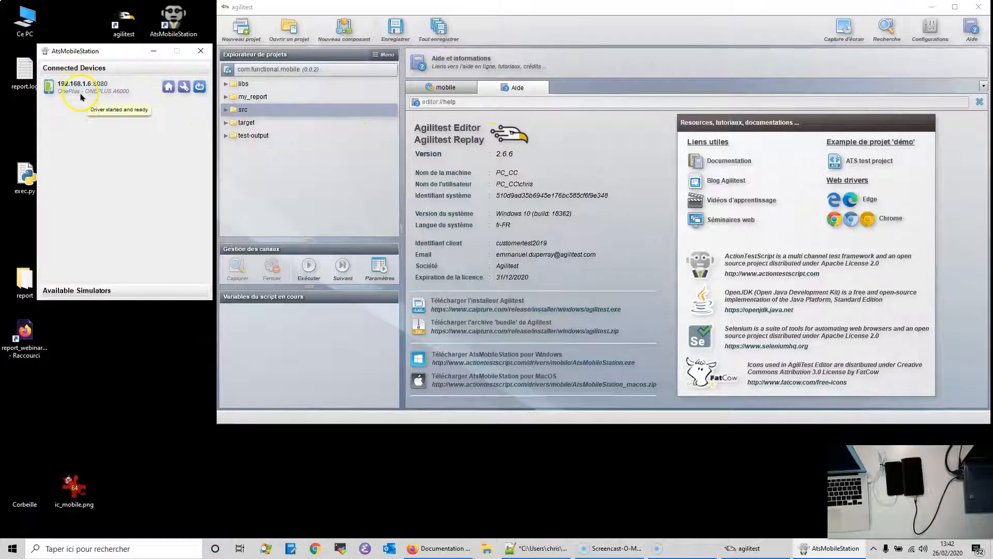
- Create a new ATS script named "calc" in the mobile project
{"action": "left_click", "coordinate": [234, 114]}
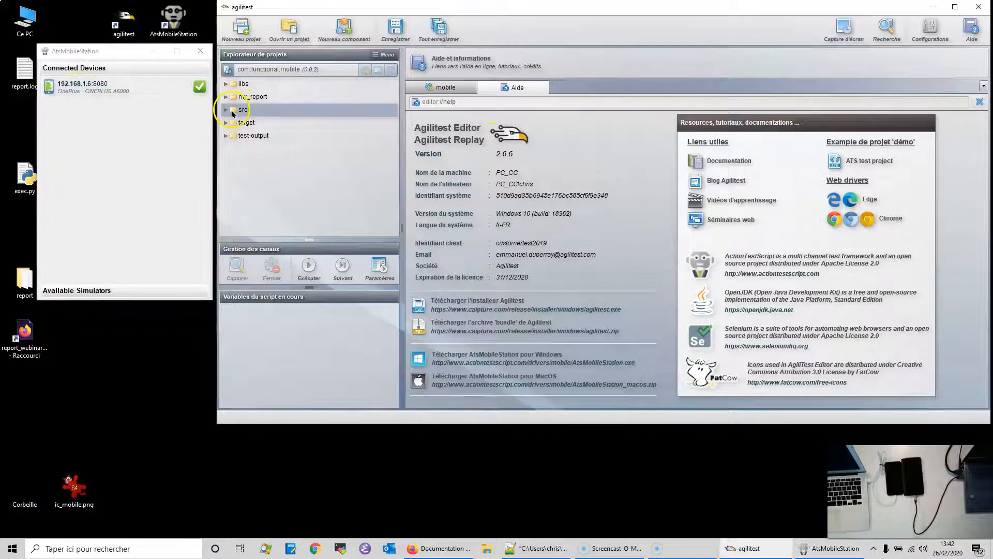
{"action": "left_click", "coordinate": [227, 112]}
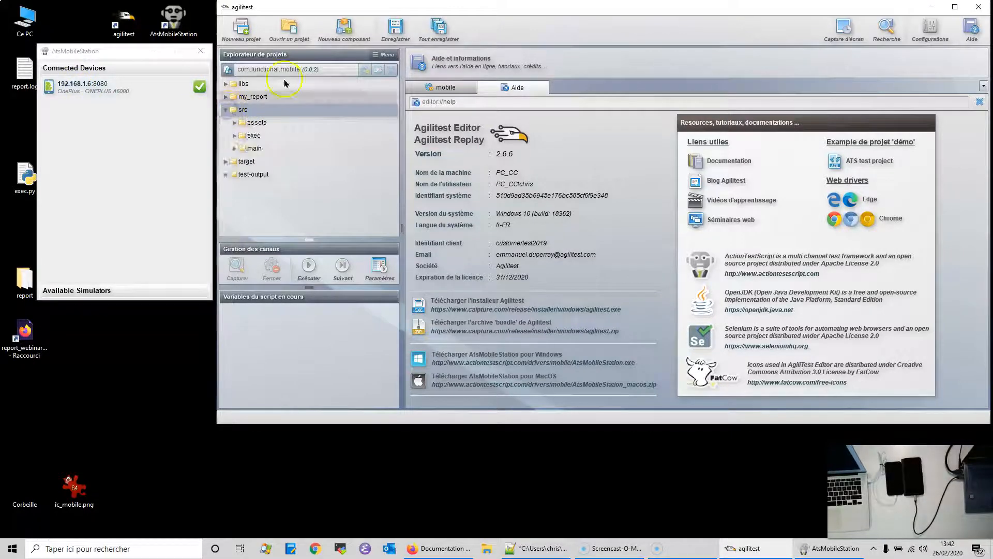
{"action": "left_click", "coordinate": [337, 30]}
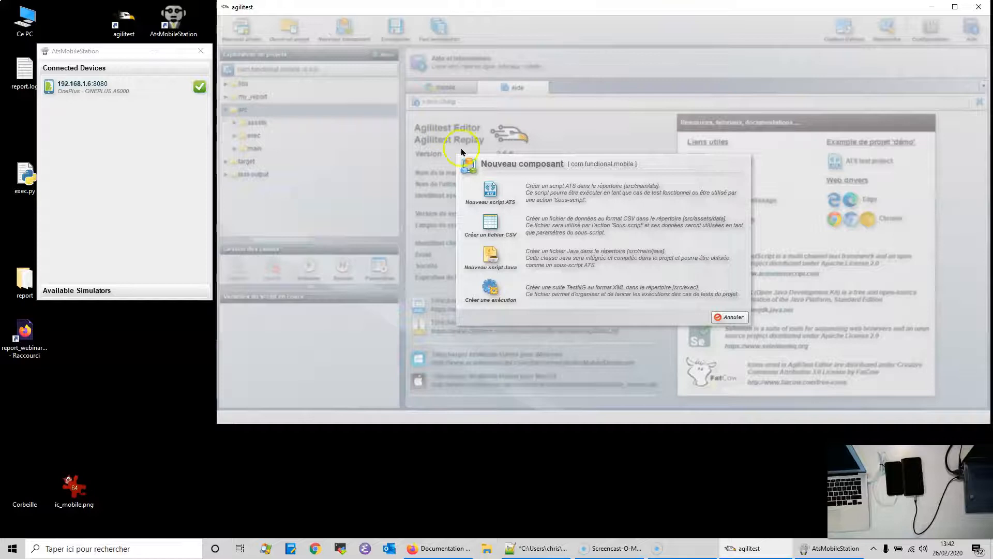
{"action": "left_click", "coordinate": [490, 190]}
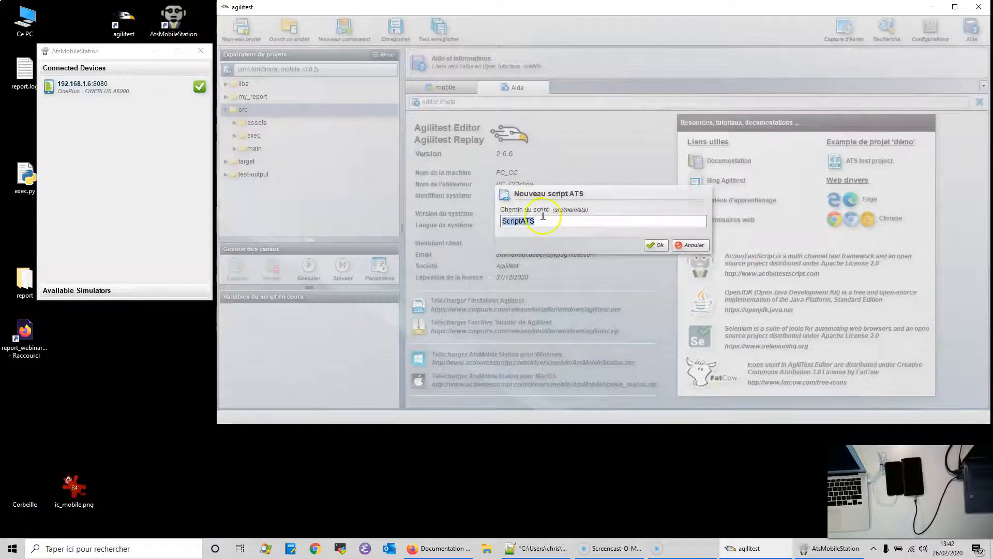
{"action": "type", "text": "calc"}
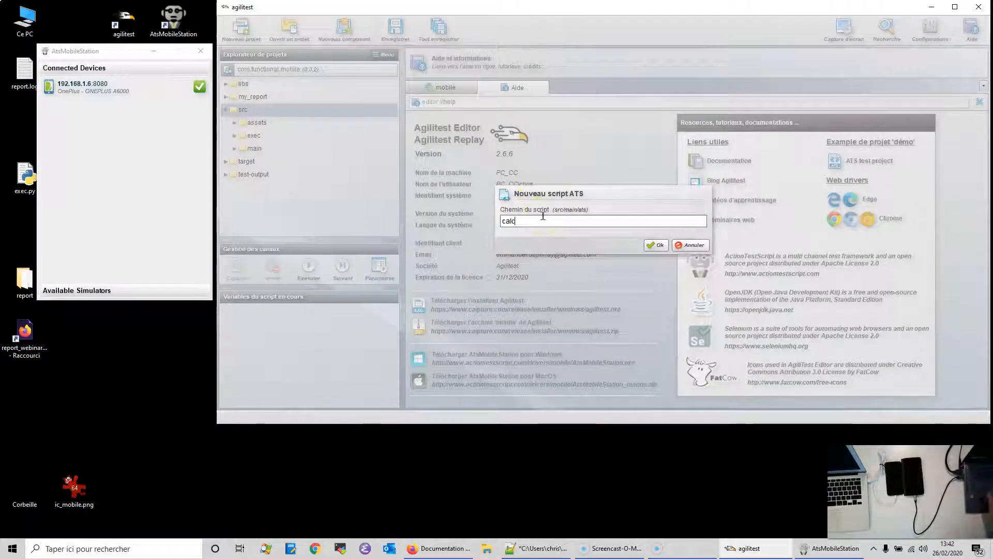
{"action": "key", "text": "Return"}
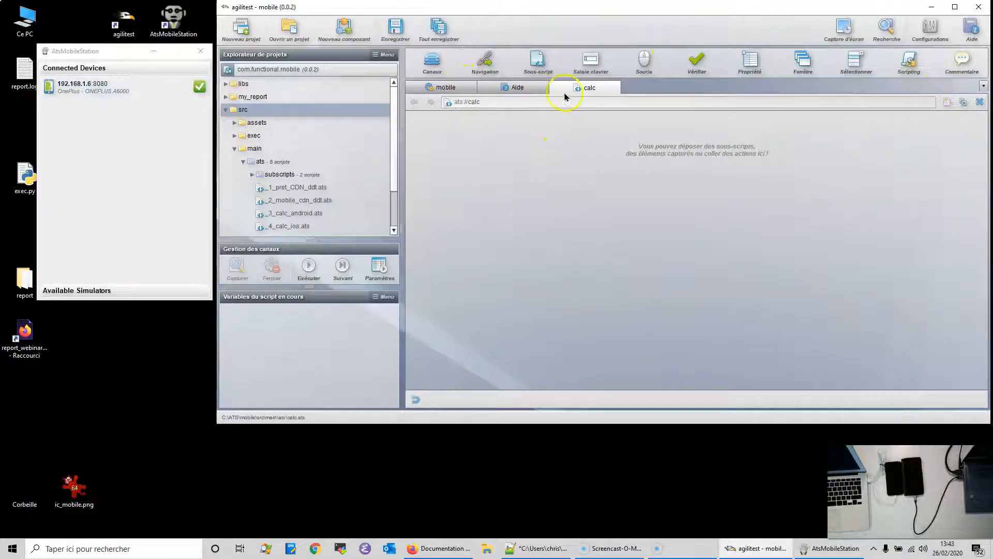
- Add a channel start action to the calc script and discover the mobile device at 192.168.1.6, port 8080, for it
{"action": "left_click", "coordinate": [432, 61]}
{"action": "left_click", "coordinate": [438, 80]}
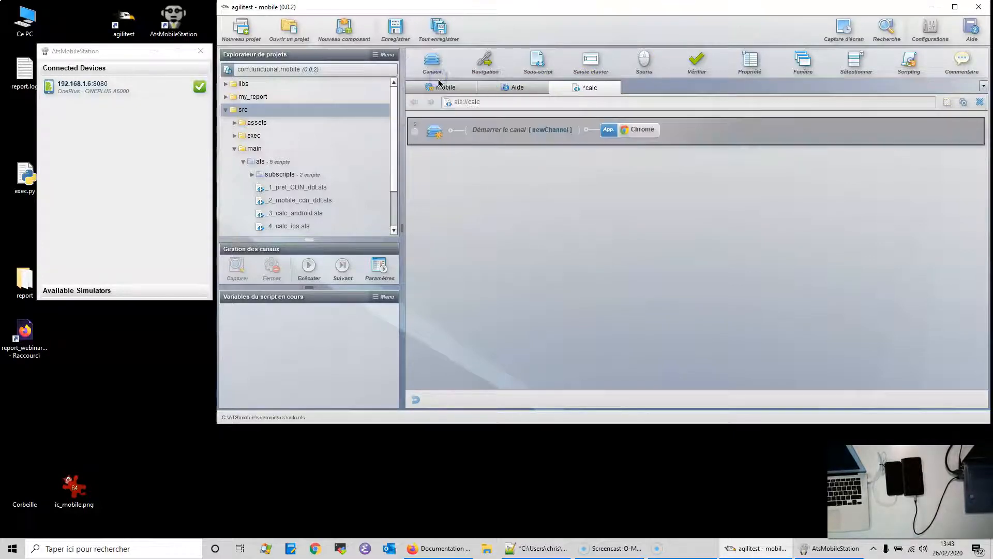
{"action": "left_click", "coordinate": [643, 136]}
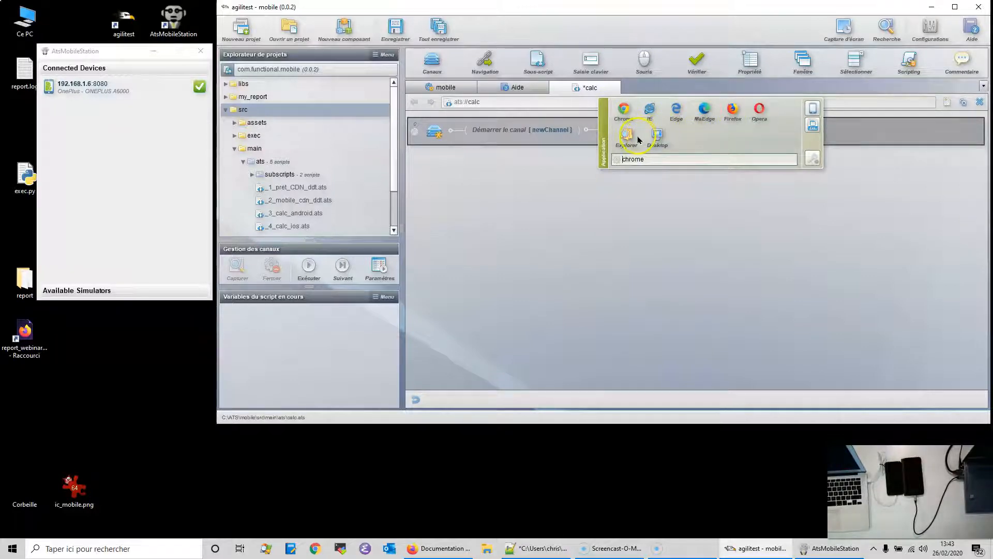
{"action": "left_click", "coordinate": [813, 108]}
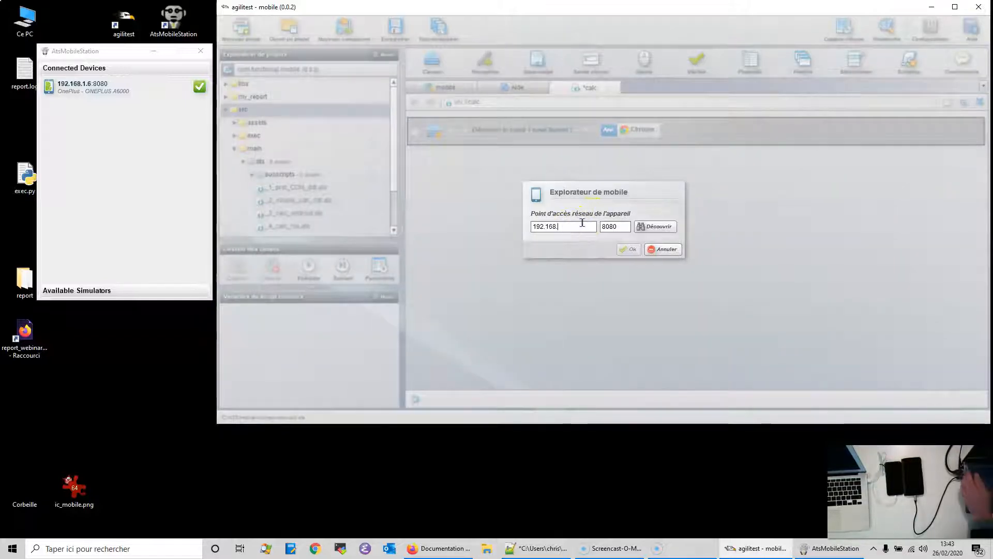
{"action": "type", "text": "1.6"}
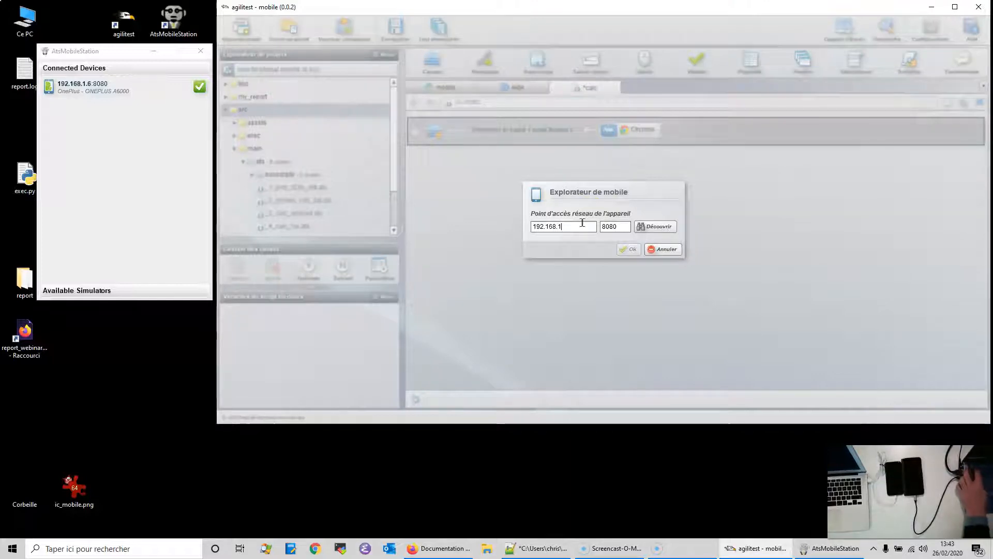
{"action": "left_click", "coordinate": [645, 224]}
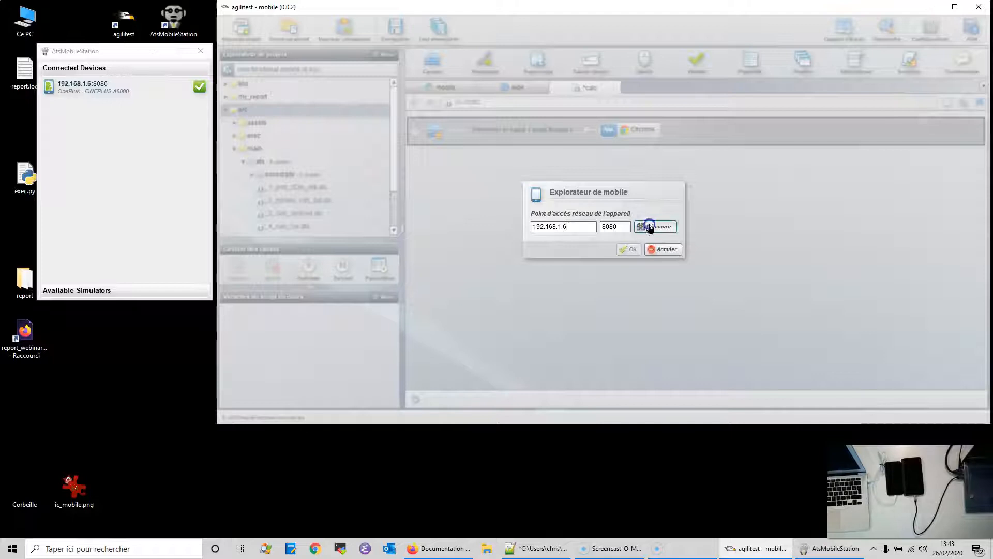
- Choose SimpleCalc from the device's installed applications as the channel's application
{"action": "left_click", "coordinate": [828, 163]}
{"action": "scroll", "coordinate": [829, 160], "scroll_direction": "down", "scroll_amount": 3}
{"action": "left_click", "coordinate": [829, 158]}
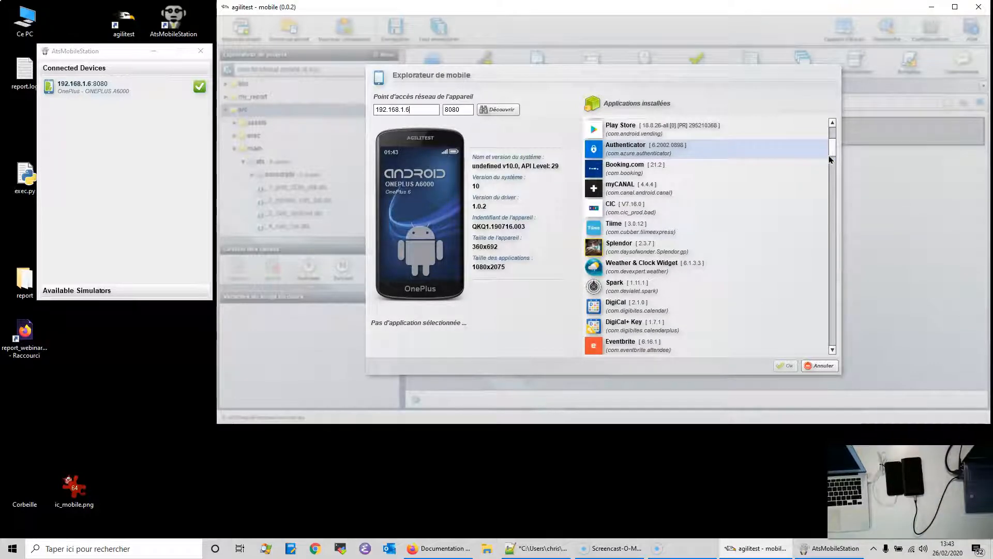
{"action": "left_click", "coordinate": [841, 158]}
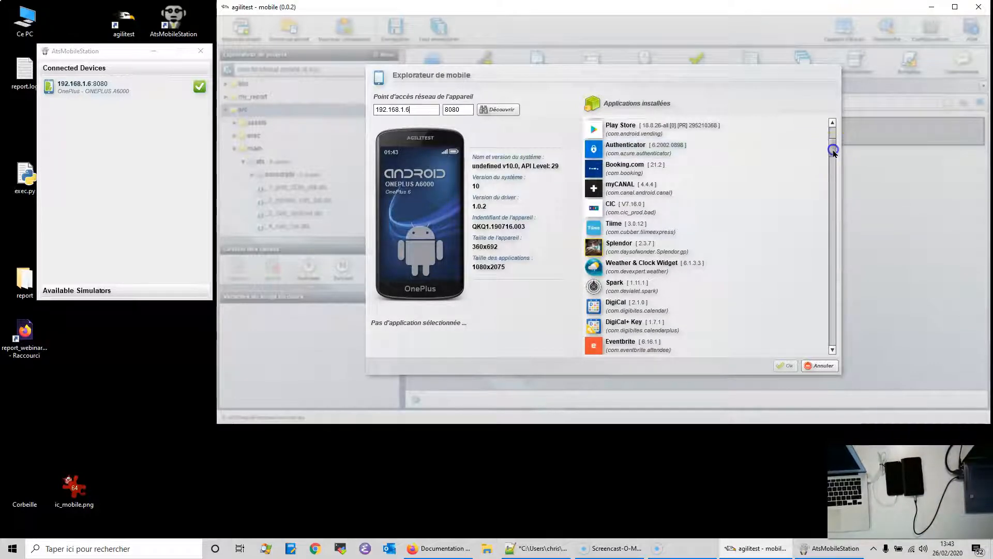
{"action": "left_click_drag", "start_coordinate": [834, 151], "coordinate": [833, 155]}
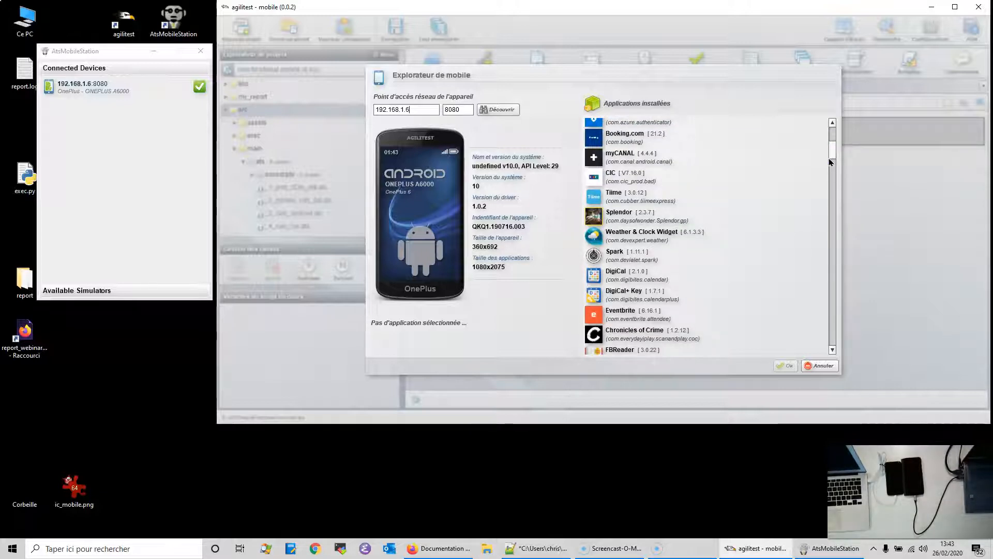
{"action": "mouse_move", "coordinate": [833, 154]}
{"action": "left_mouse_down"}
{"action": "mouse_move", "coordinate": [833, 162]}
{"action": "mouse_move", "coordinate": [831, 140]}
{"action": "mouse_move", "coordinate": [831, 158]}
{"action": "left_mouse_up"}
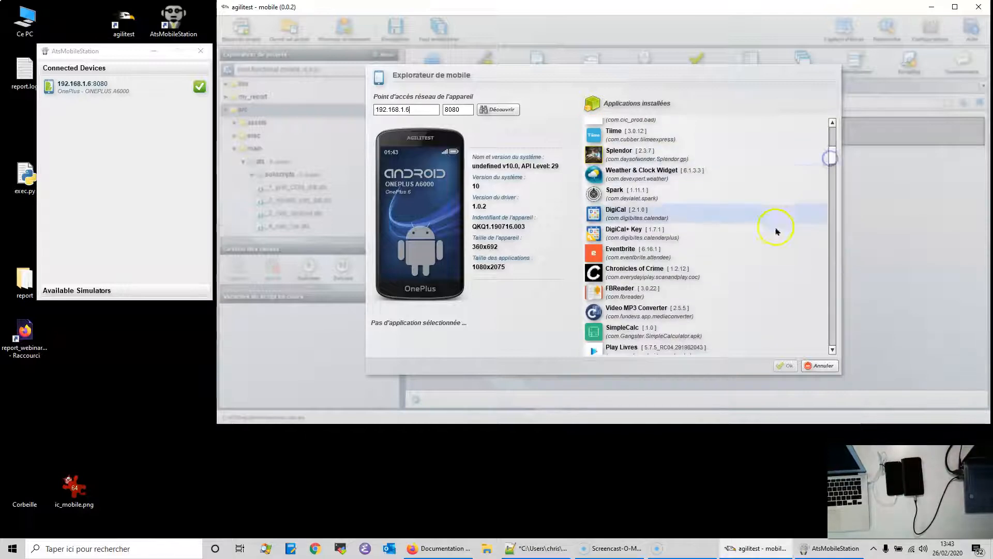
{"action": "left_click_drag", "start_coordinate": [834, 158], "coordinate": [831, 160]}
{"action": "double_click", "coordinate": [609, 235]}
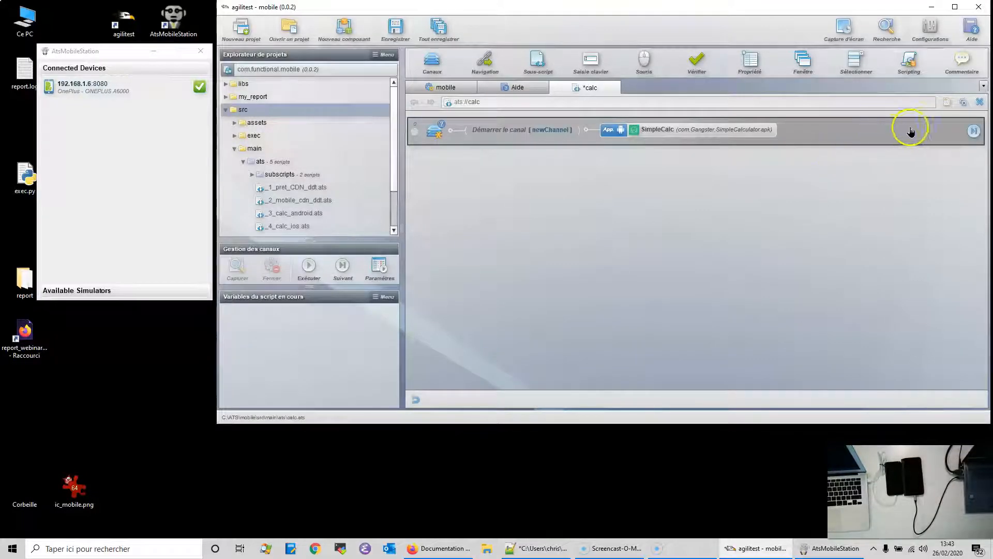
- Run the channel start action for SimpleCalc and start element capture on the channel
{"action": "left_click", "coordinate": [973, 133]}
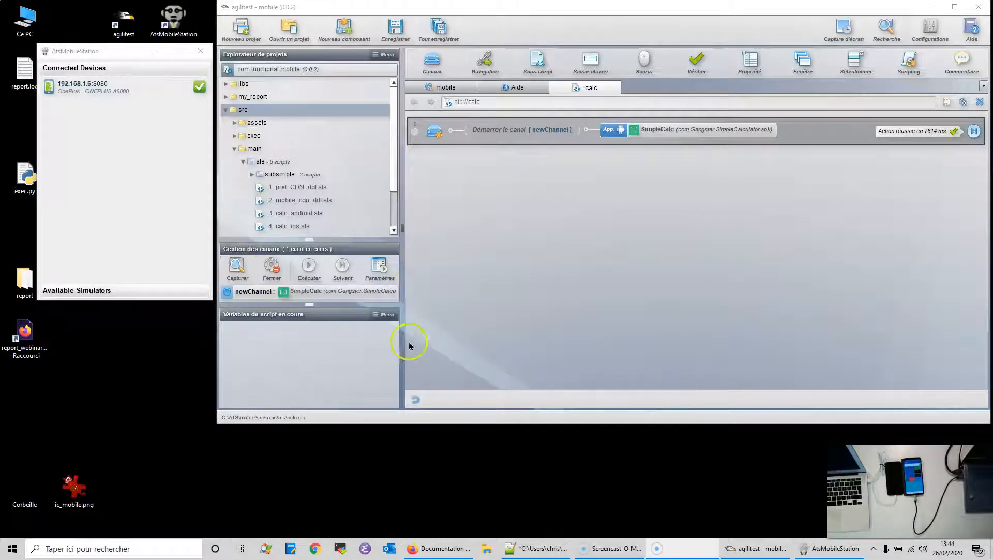
{"action": "left_click", "coordinate": [239, 267]}
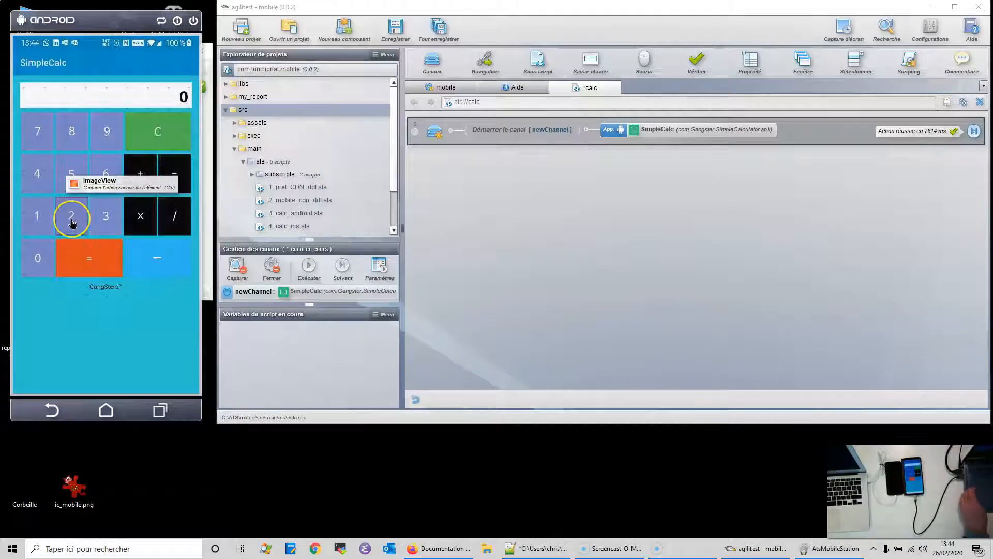
- Capture the calculator's 2 key, identify it by viewId num2, and test the element search
{"action": "key", "text": "ctrl"}
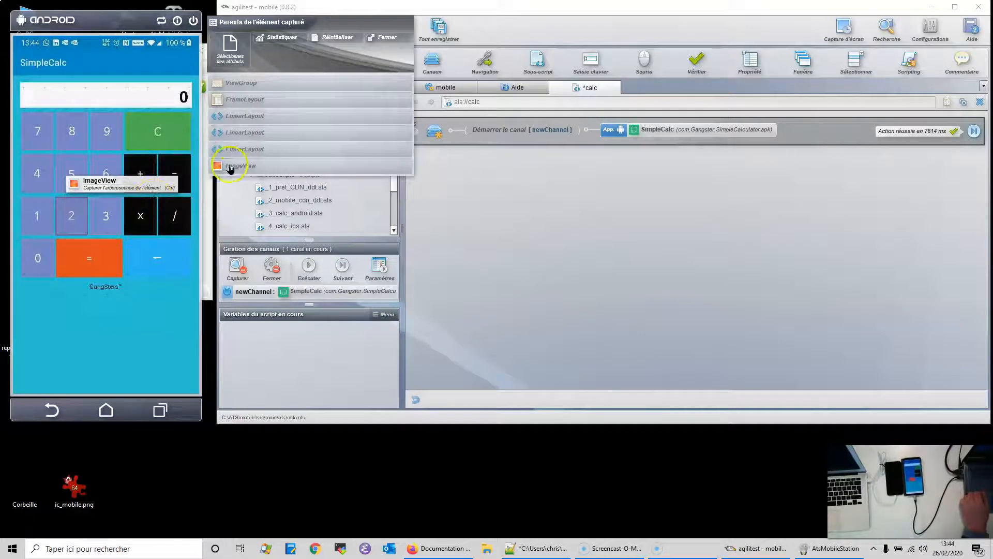
{"action": "left_click", "coordinate": [216, 213]}
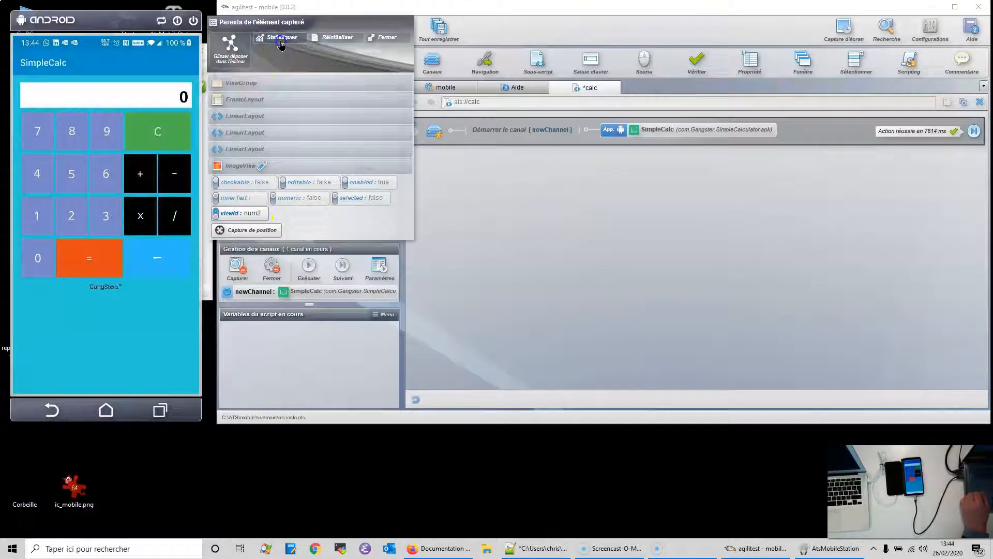
{"action": "left_click", "coordinate": [405, 166]}
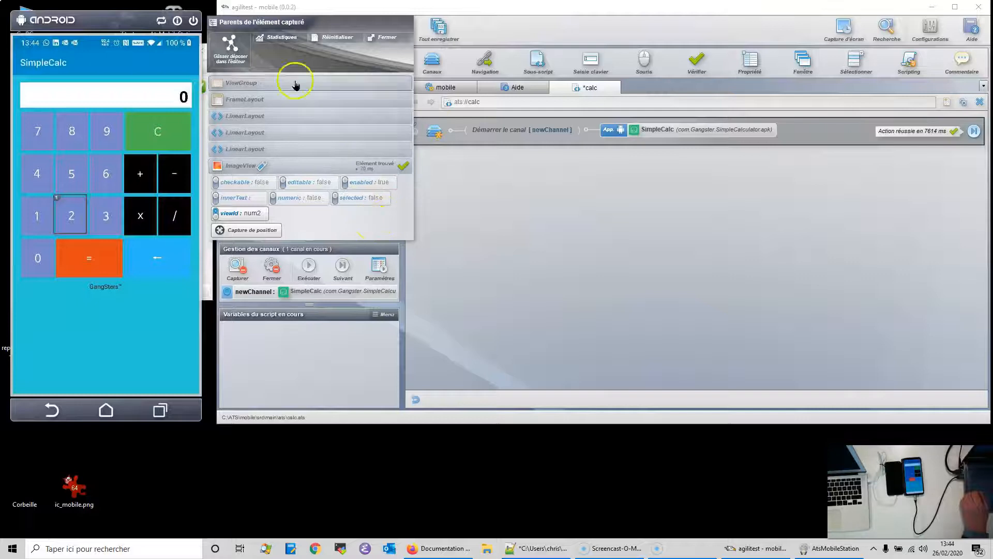
- Add a mouse click action on the captured 2 key after the channel start action and execute it
{"action": "left_click_drag", "start_coordinate": [235, 52], "coordinate": [509, 150]}
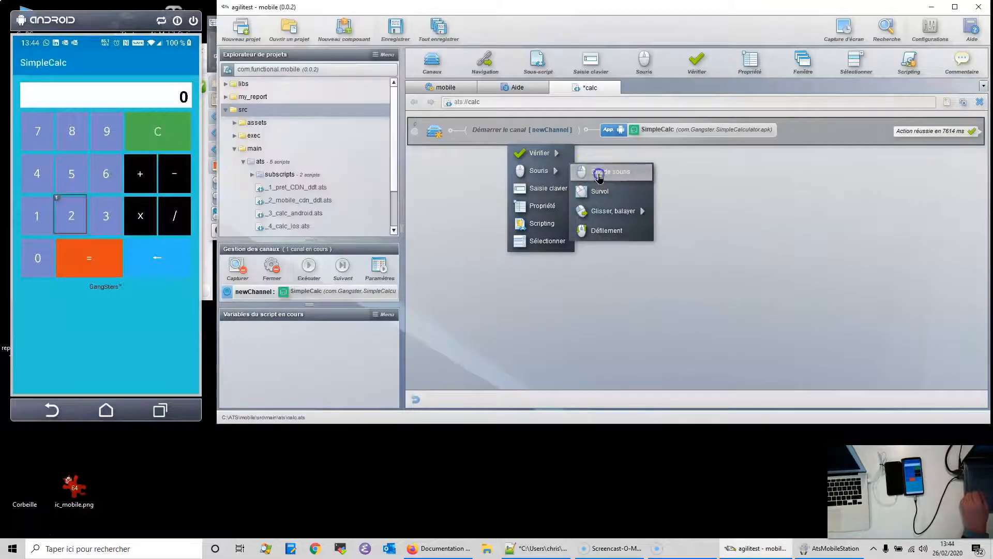
{"action": "left_click", "coordinate": [604, 171]}
{"action": "left_click", "coordinate": [960, 164]}
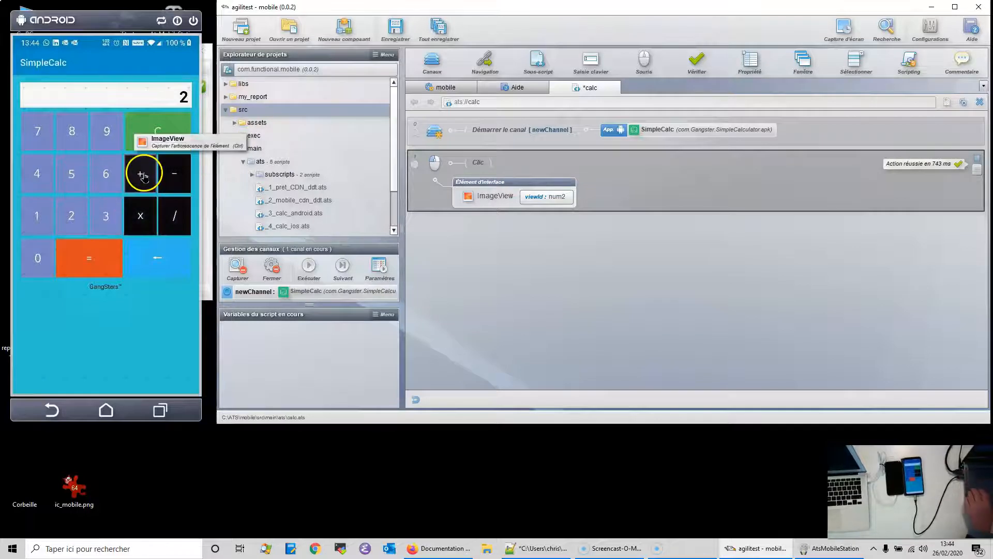
- Capture the calculator's + key by viewId plus and add a click action on it after the num2 click
{"action": "key", "text": "ctrl"}
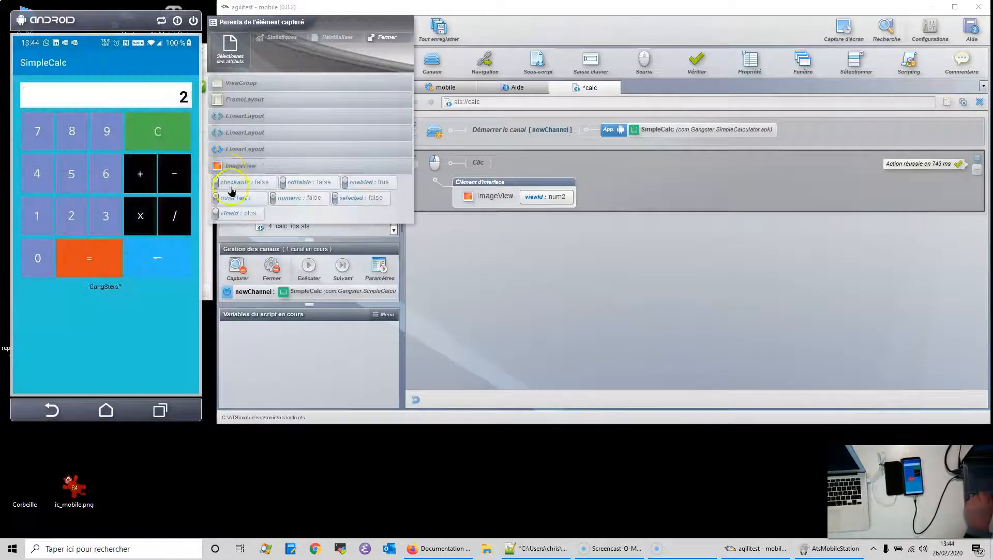
{"action": "left_click", "coordinate": [217, 212]}
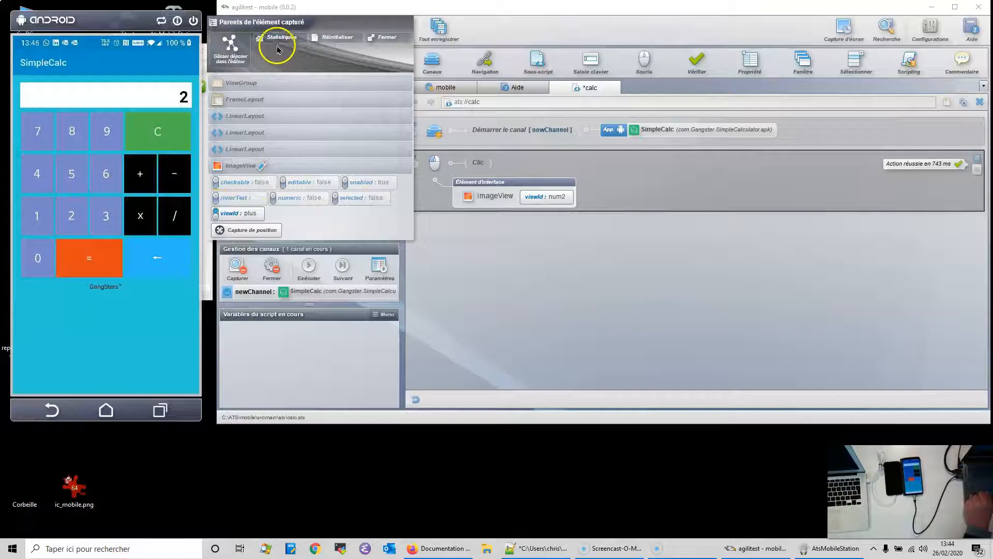
{"action": "left_click_drag", "start_coordinate": [231, 48], "coordinate": [617, 197]}
{"action": "mouse_move", "coordinate": [656, 212]}
{"action": "left_click", "coordinate": [702, 223]}
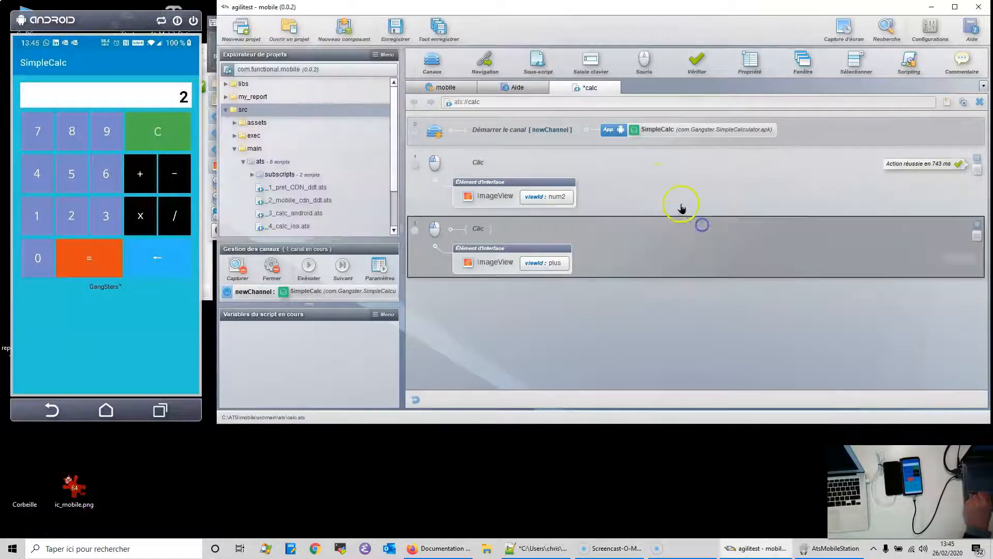
- Copy the click action on num2 and paste it twice after the plus click action
{"action": "right_click", "coordinate": [662, 185]}
{"action": "left_click", "coordinate": [680, 249]}
{"action": "right_click", "coordinate": [675, 250]}
{"action": "left_click", "coordinate": [694, 328]}
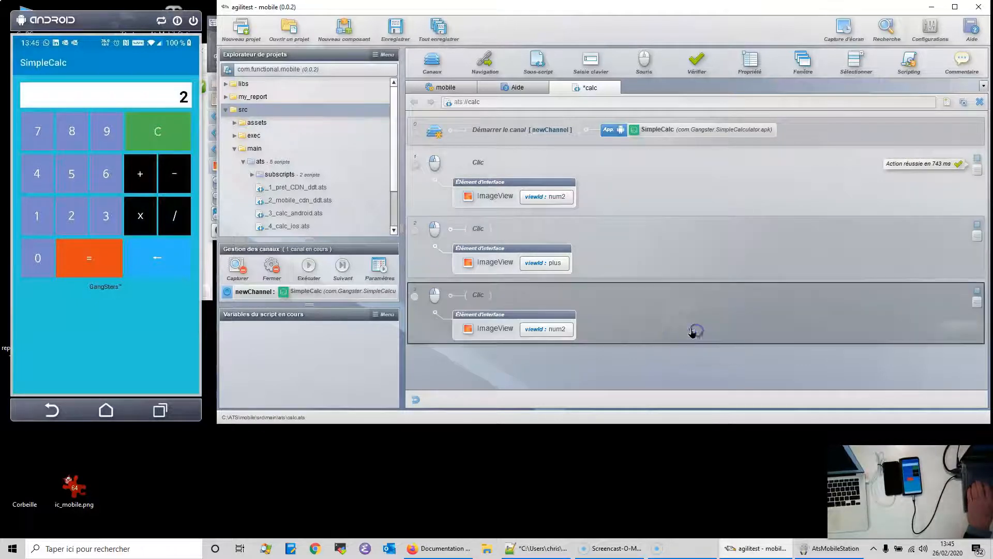
{"action": "right_click", "coordinate": [628, 328]}
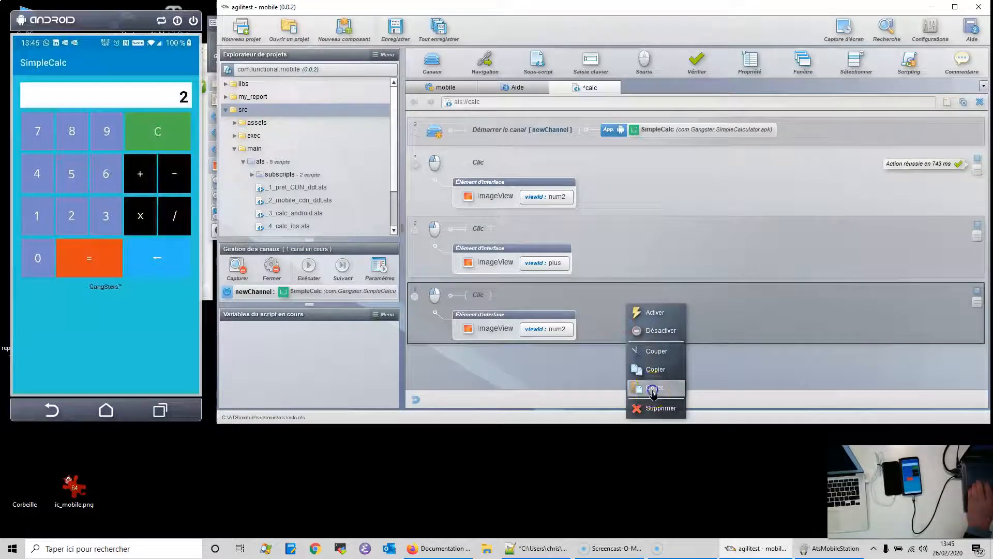
{"action": "left_click", "coordinate": [648, 389]}
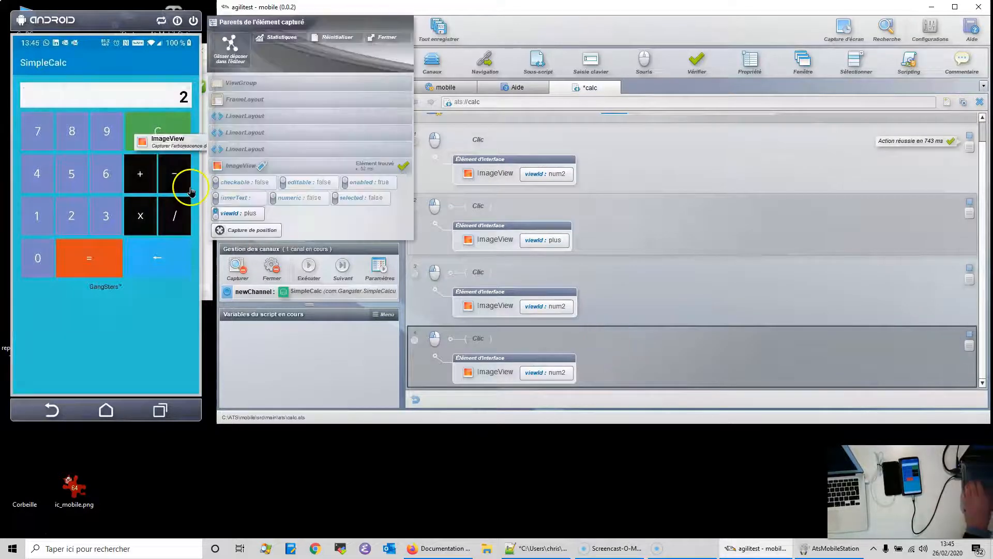
- Capture the calculator's = key by viewId equal and assign it as the element of the last click action
{"action": "key", "text": "ctrl"}
{"action": "key", "text": "ctrl"}
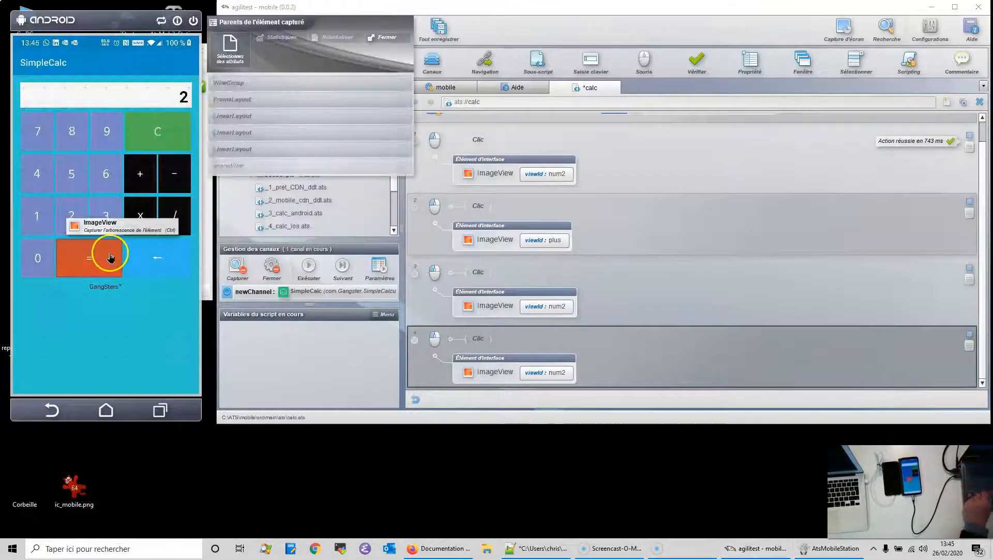
{"action": "left_click", "coordinate": [217, 214]}
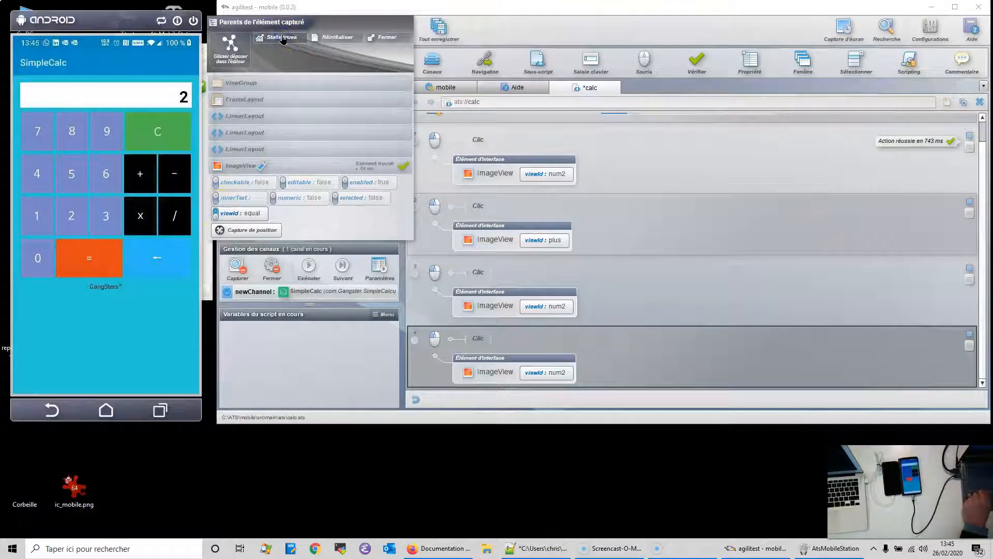
{"action": "left_click_drag", "start_coordinate": [232, 44], "coordinate": [510, 364]}
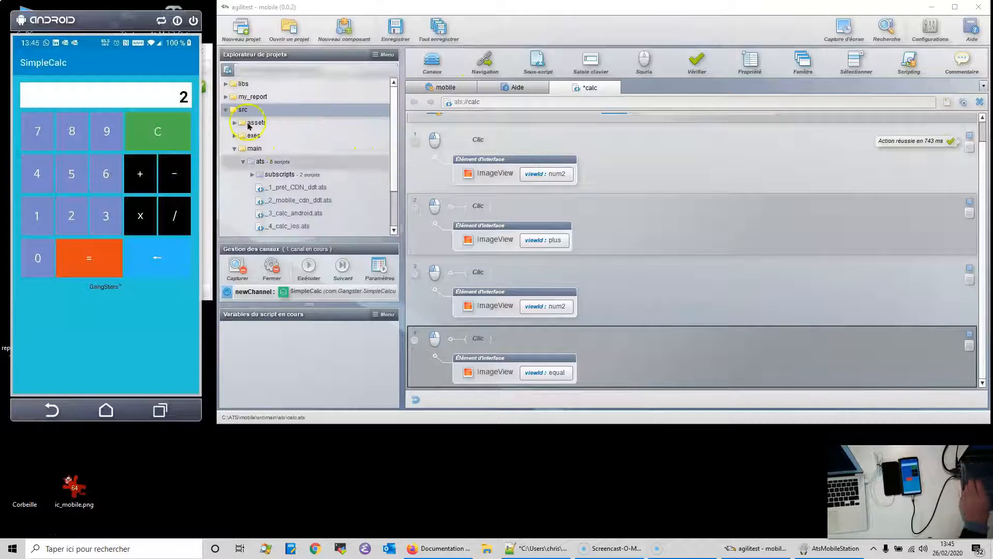
- Capture the calculator's result display by viewId output and add a property action on it after the equal click
{"action": "key", "text": "ctrl"}
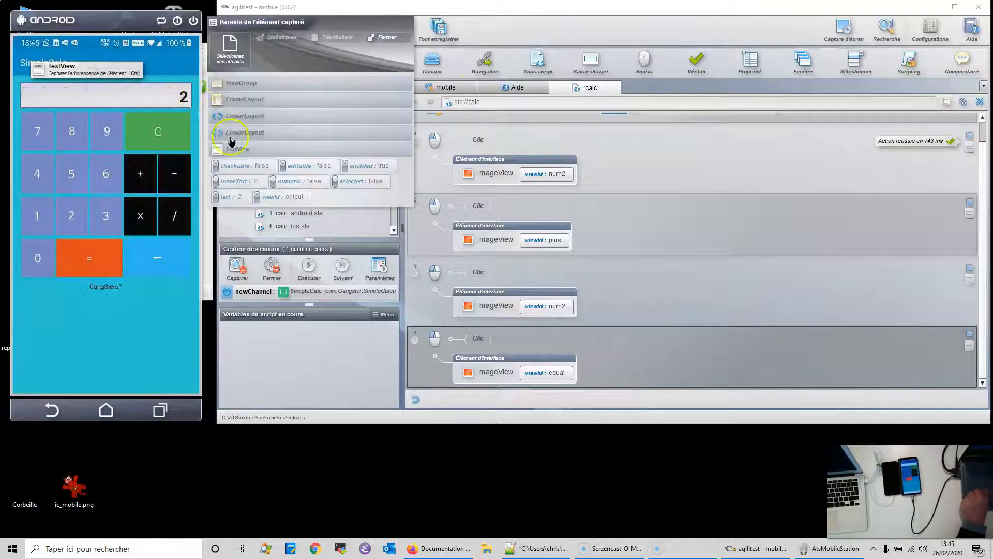
{"action": "left_click", "coordinate": [261, 200]}
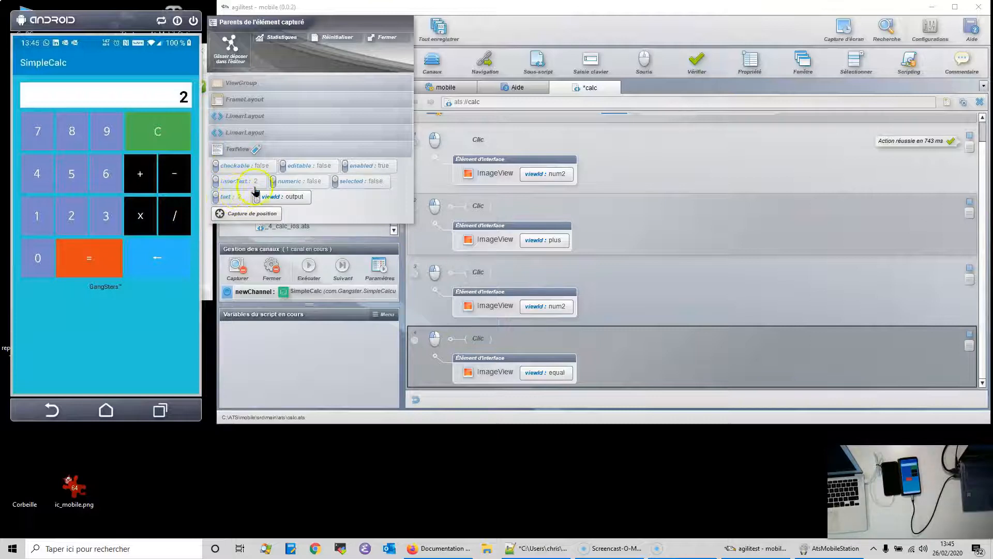
{"action": "left_click", "coordinate": [276, 41]}
{"action": "left_click_drag", "start_coordinate": [230, 46], "coordinate": [715, 386]}
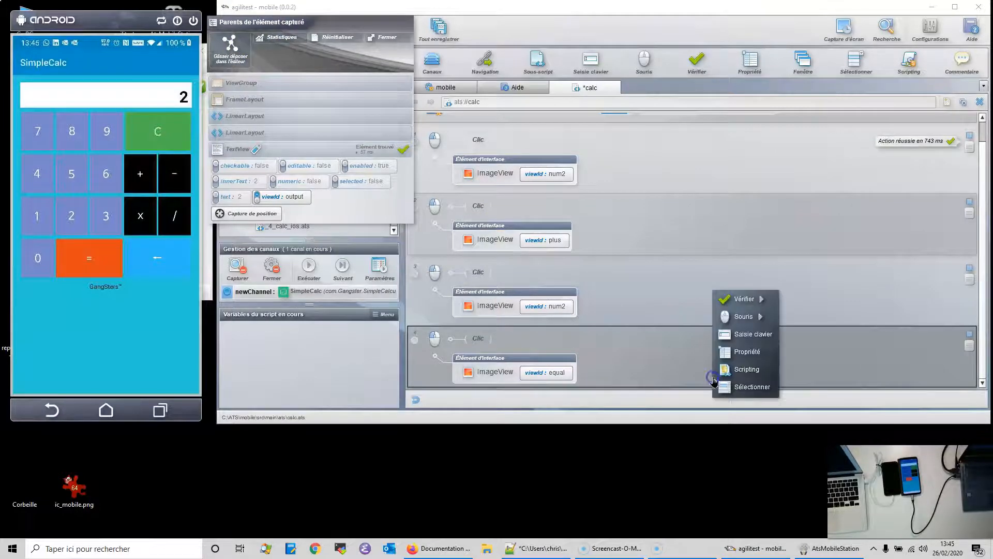
{"action": "left_click", "coordinate": [744, 356]}
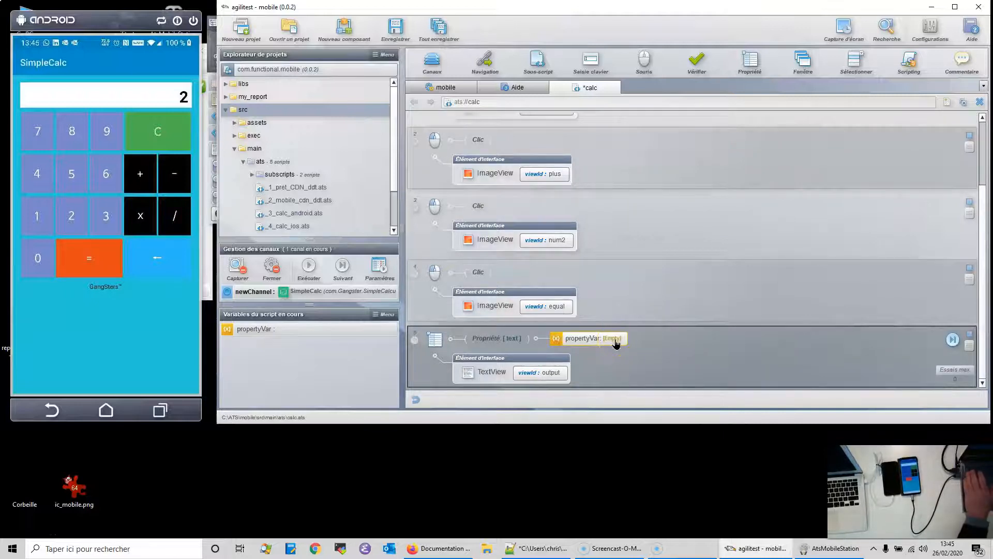
- Store the property in a new variable named resultat, execute the action and delete the unused propertyVar variable
{"action": "left_click", "coordinate": [616, 343]}
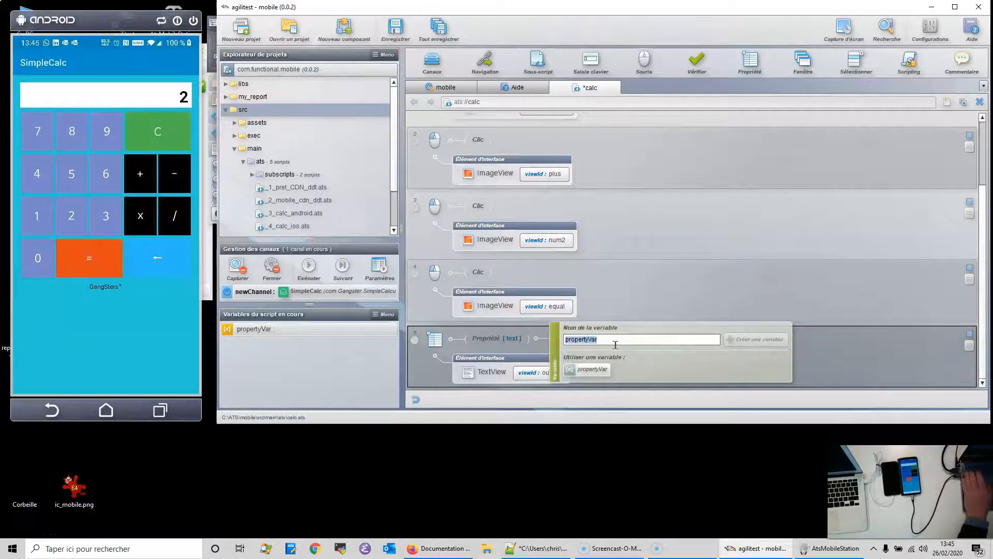
{"action": "type", "text": "resultat"}
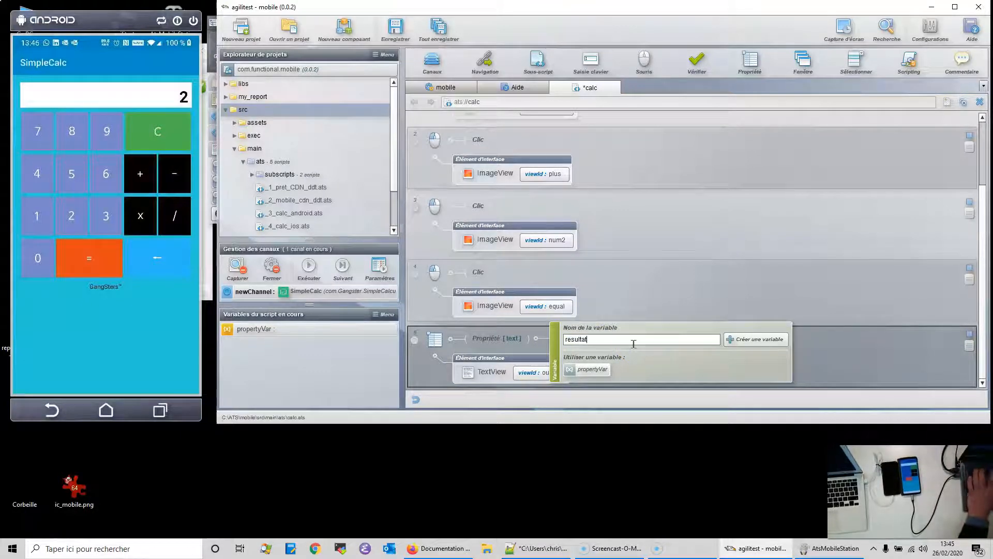
{"action": "left_click", "coordinate": [750, 340]}
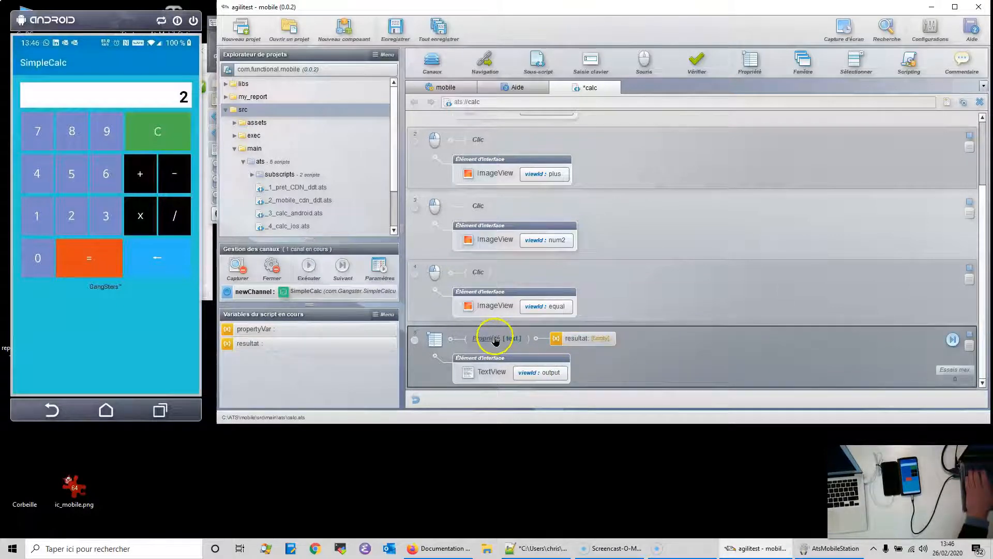
{"action": "mouse_move", "coordinate": [378, 331]}
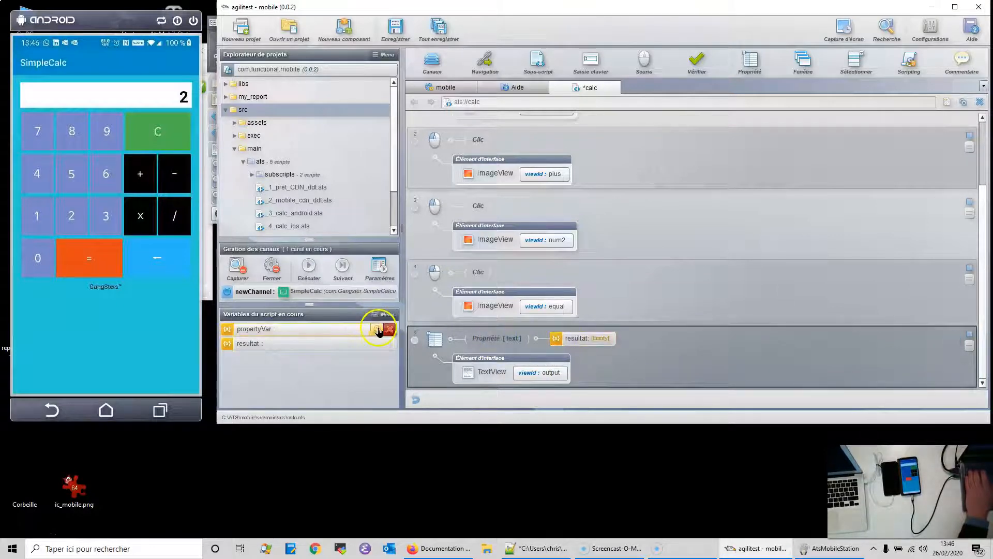
{"action": "left_click", "coordinate": [950, 341]}
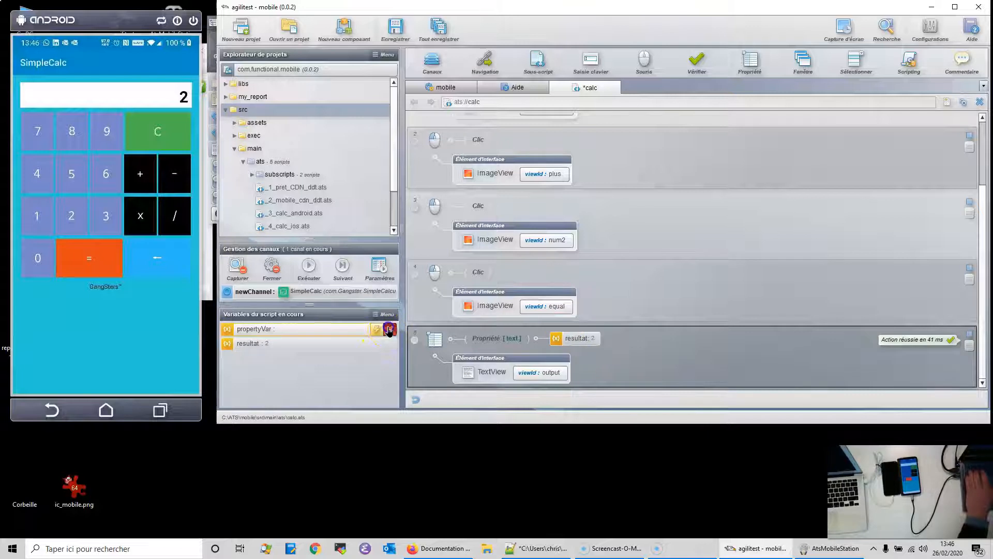
{"action": "left_click", "coordinate": [389, 332]}
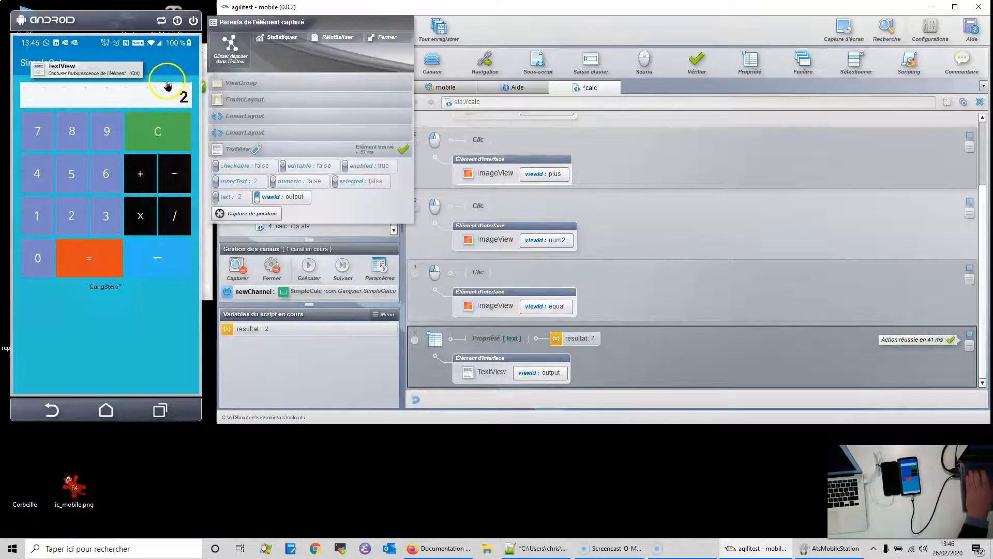
- Add a value check comparing $var(resultat) with 4 after the property action and execute it
{"action": "left_click", "coordinate": [692, 65]}
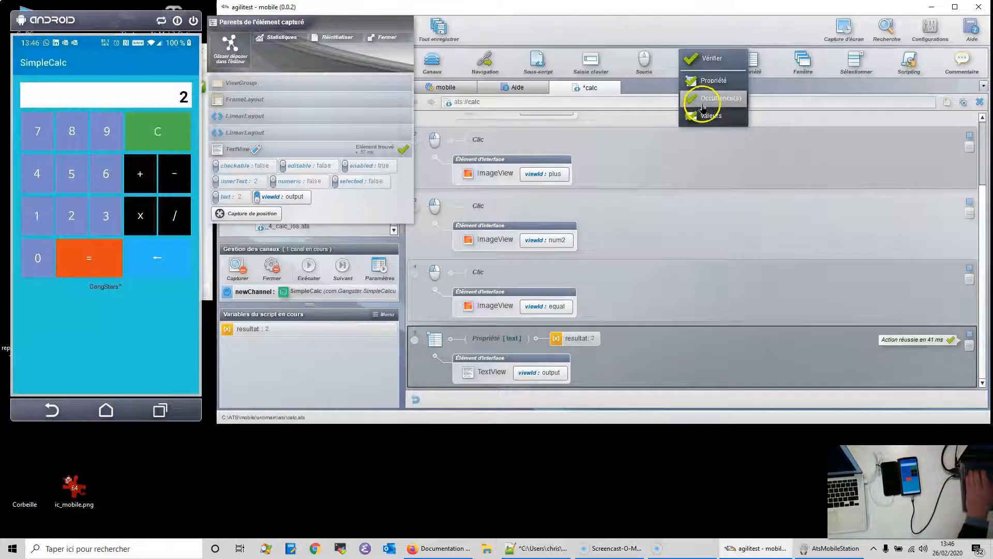
{"action": "left_click", "coordinate": [705, 115]}
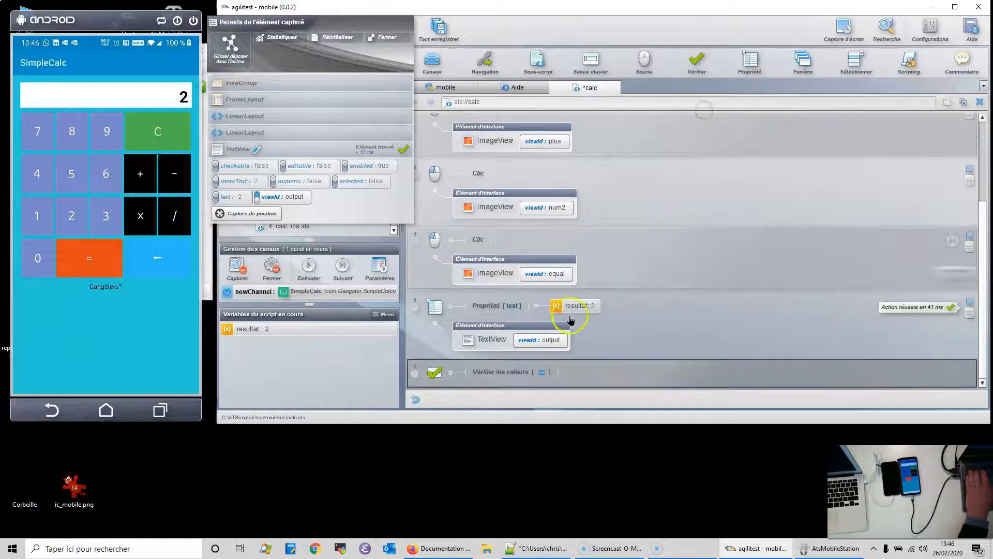
{"action": "left_click", "coordinate": [543, 371]}
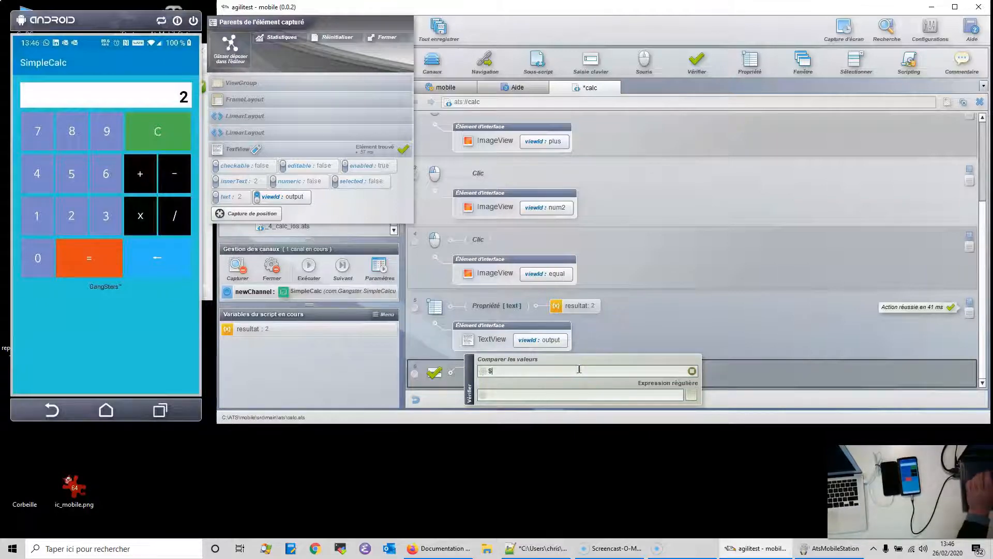
{"action": "type", "text": "$var("}
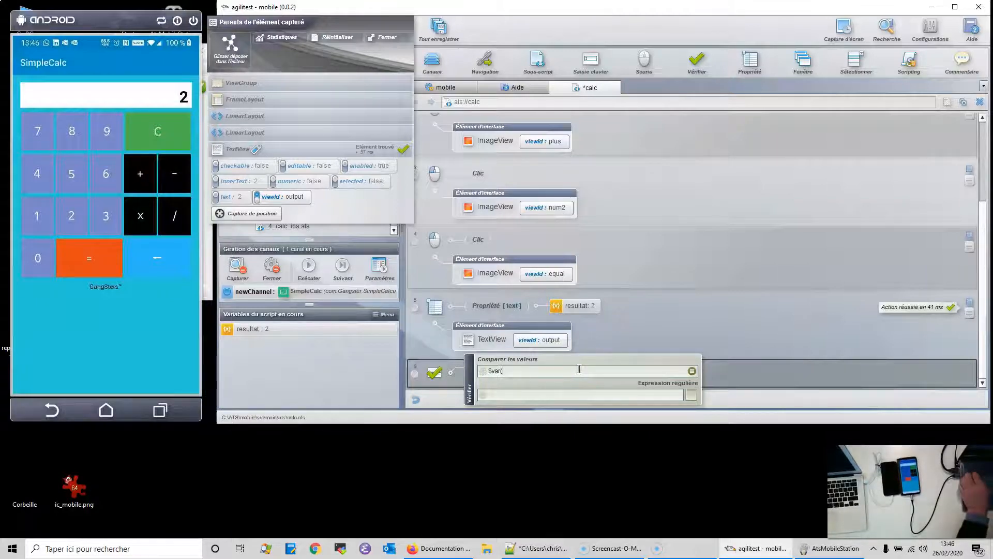
{"action": "type", "text": "resultat)"}
{"action": "left_click", "coordinate": [562, 394]}
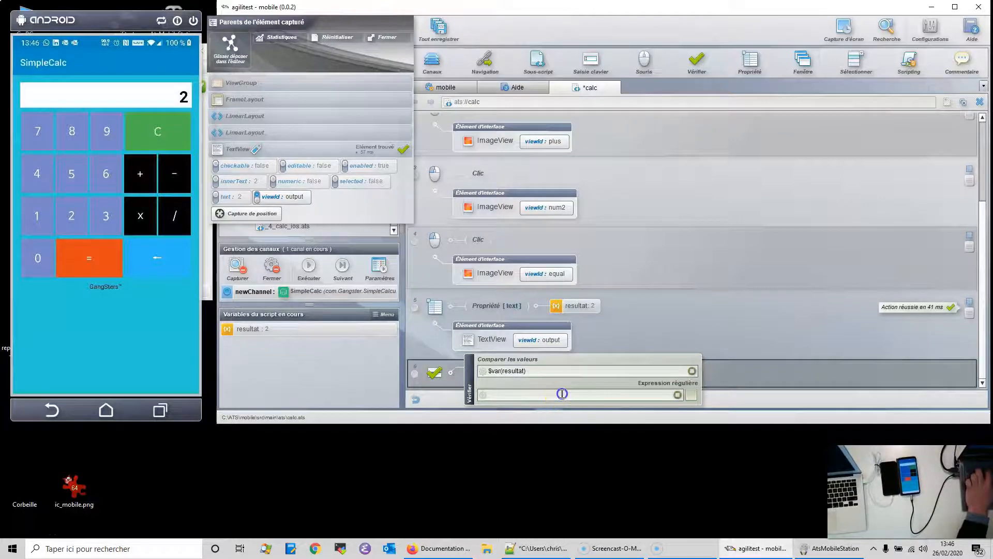
{"action": "left_click", "coordinate": [790, 371]}
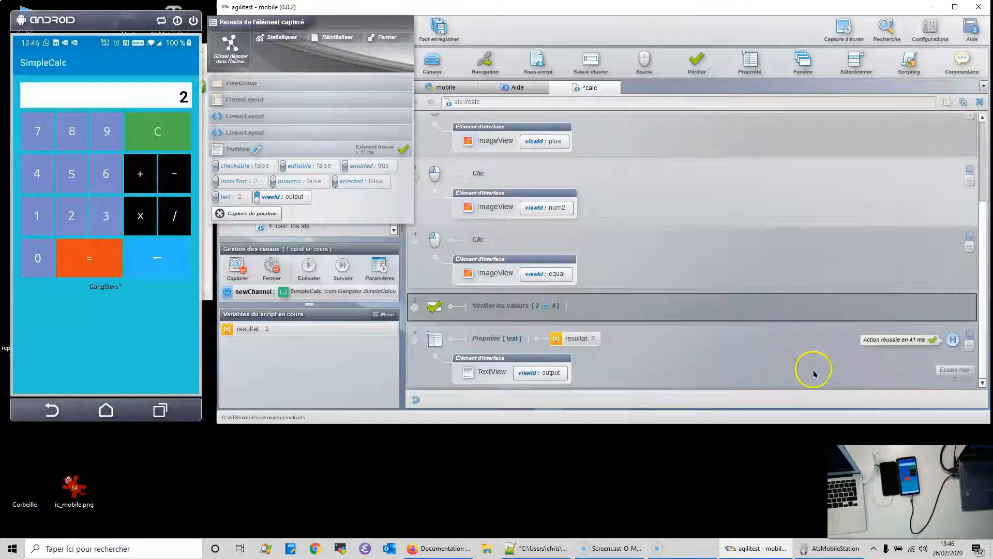
{"action": "left_click_drag", "start_coordinate": [697, 309], "coordinate": [704, 375]}
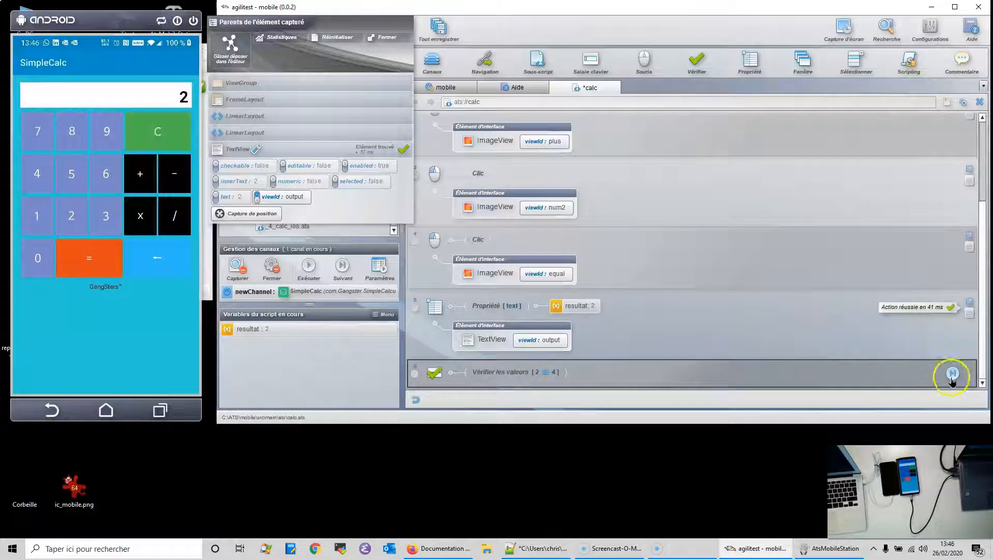
{"action": "left_click", "coordinate": [954, 373]}
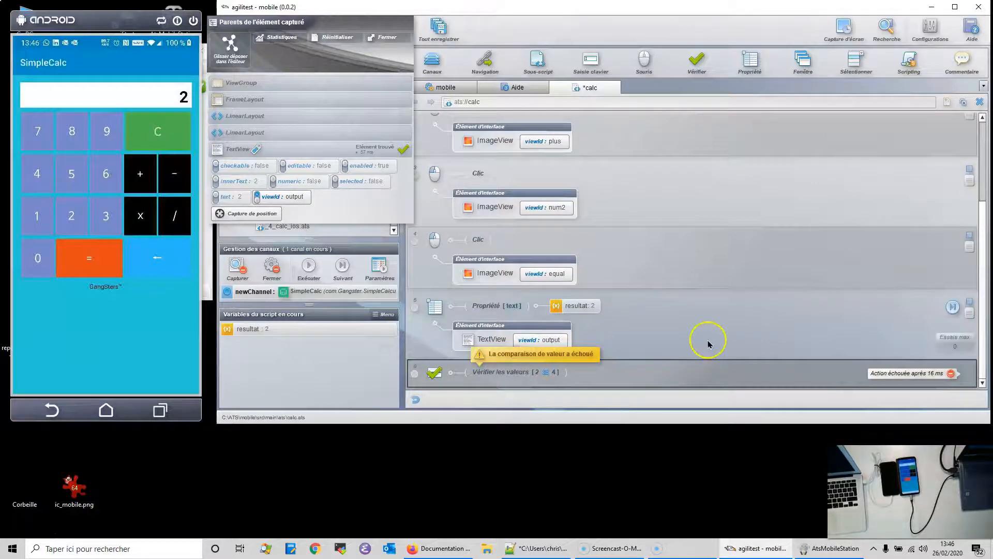
- Add an action that stops the channel newChannel at the end of the script
{"action": "left_click", "coordinate": [432, 61]}
{"action": "left_click", "coordinate": [452, 123]}
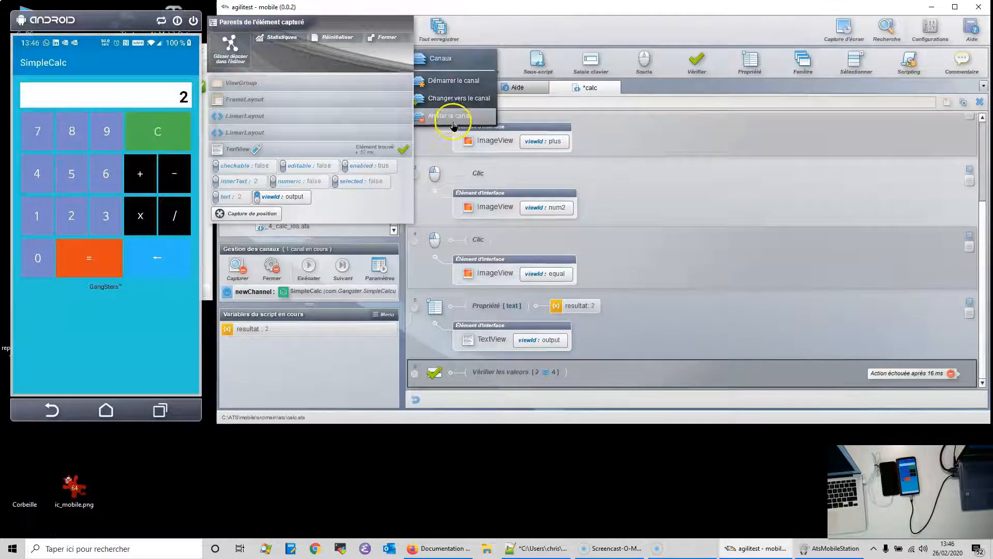
{"action": "left_click", "coordinate": [683, 380]}
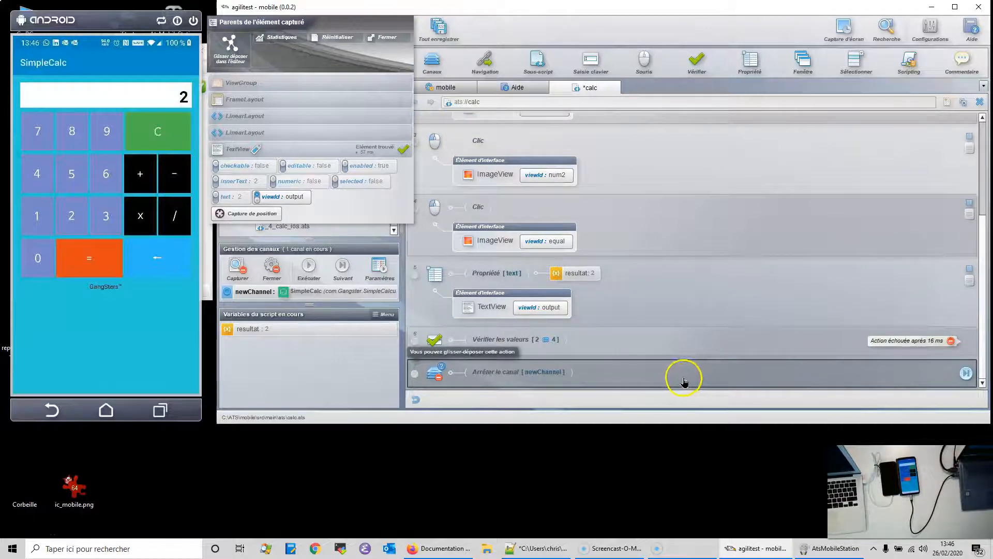
- Close the running SimpleCalc channel and execute the whole calc script from its channel start action
{"action": "scroll", "coordinate": [680, 380], "scroll_direction": "up", "scroll_amount": 3}
{"action": "left_click", "coordinate": [305, 226]}
{"action": "left_click", "coordinate": [271, 266]}
{"action": "scroll", "coordinate": [736, 208], "scroll_direction": "up", "scroll_amount": 1}
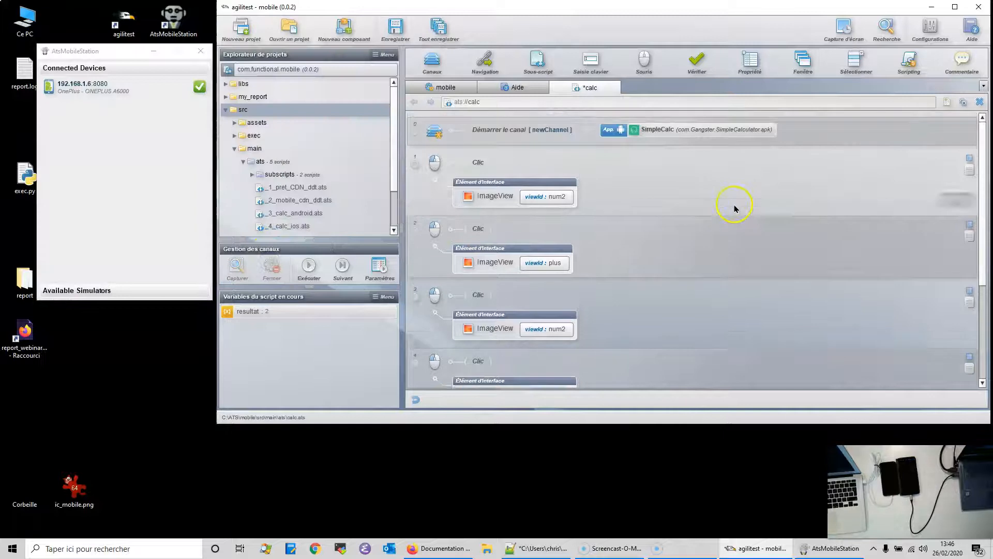
{"action": "left_click", "coordinate": [819, 130]}
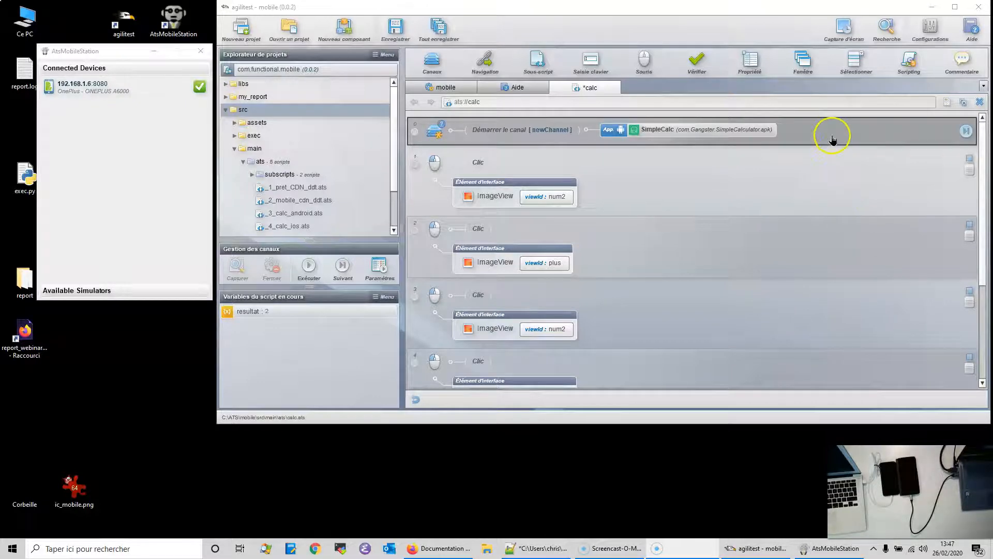
{"action": "left_click", "coordinate": [310, 266]}
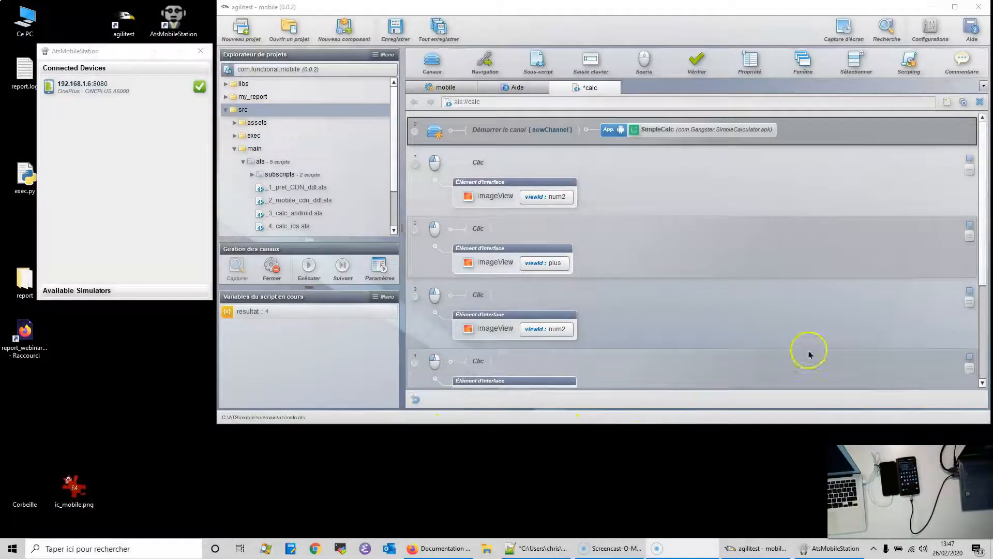
{"action": "mouse_move", "coordinate": [982, 135]}
{"action": "left_mouse_down"}
{"action": "mouse_move", "coordinate": [983, 272]}
{"action": "mouse_move", "coordinate": [982, 127]}
{"action": "left_mouse_up"}
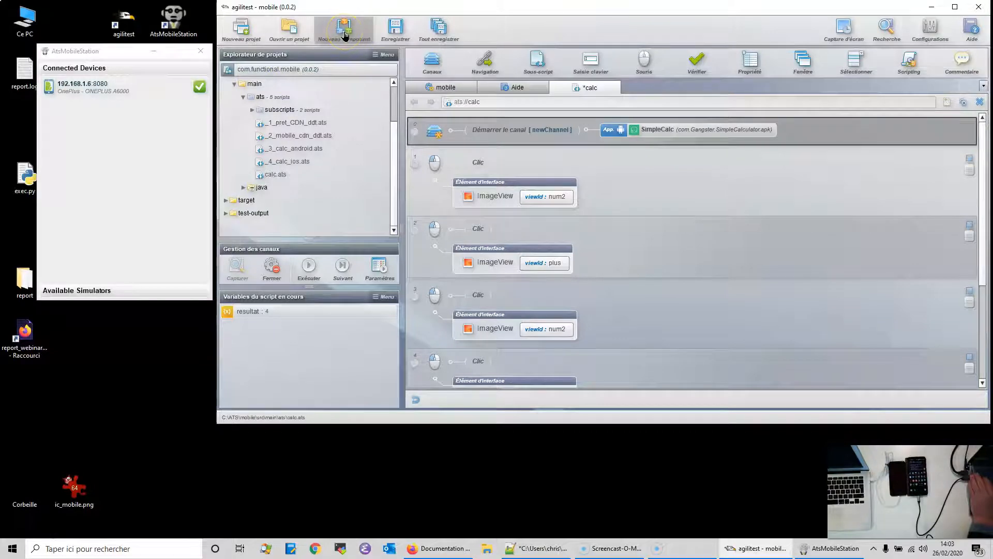
- Create a new ATS script named calc_ios in the project
{"action": "left_click", "coordinate": [344, 35]}
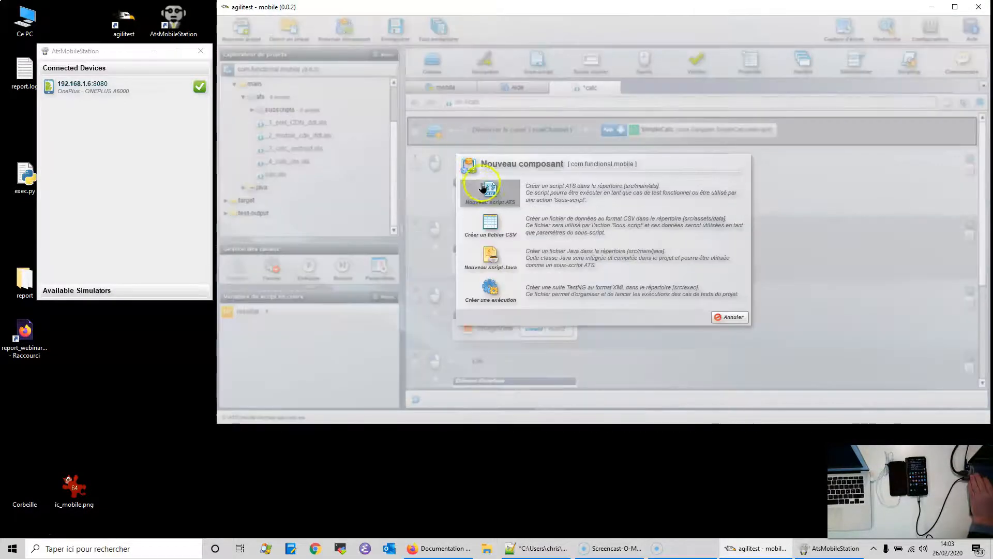
{"action": "left_click", "coordinate": [482, 188]}
{"action": "left_click", "coordinate": [562, 220]}
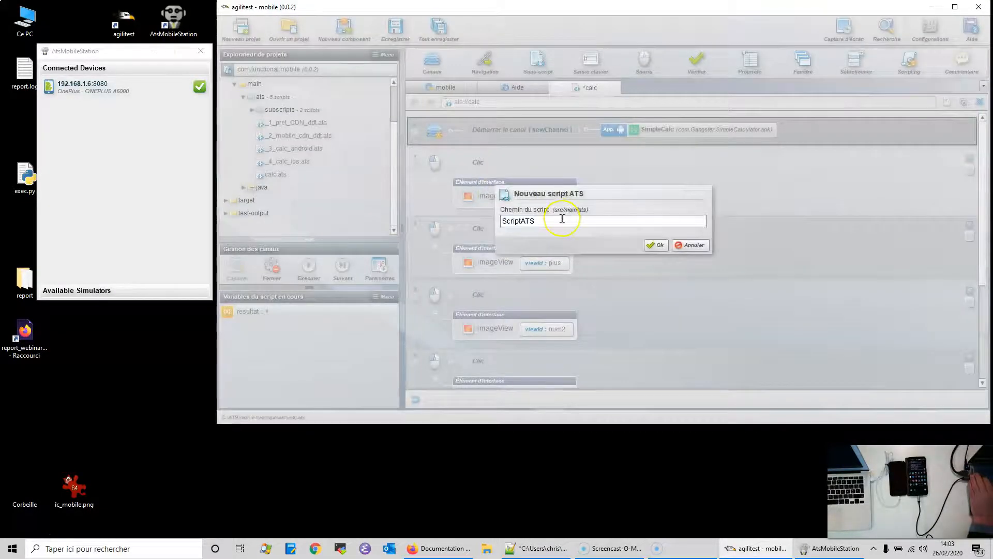
{"action": "type", "text": "calc"}
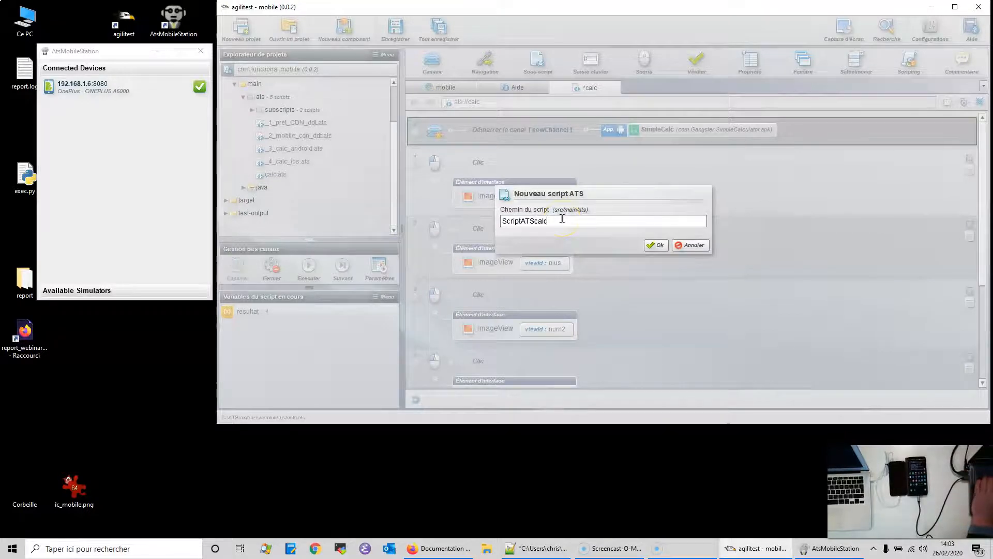
{"action": "type", "text": "l_c"}
{"action": "type", "text": "ios"}
{"action": "key", "text": "Return"}
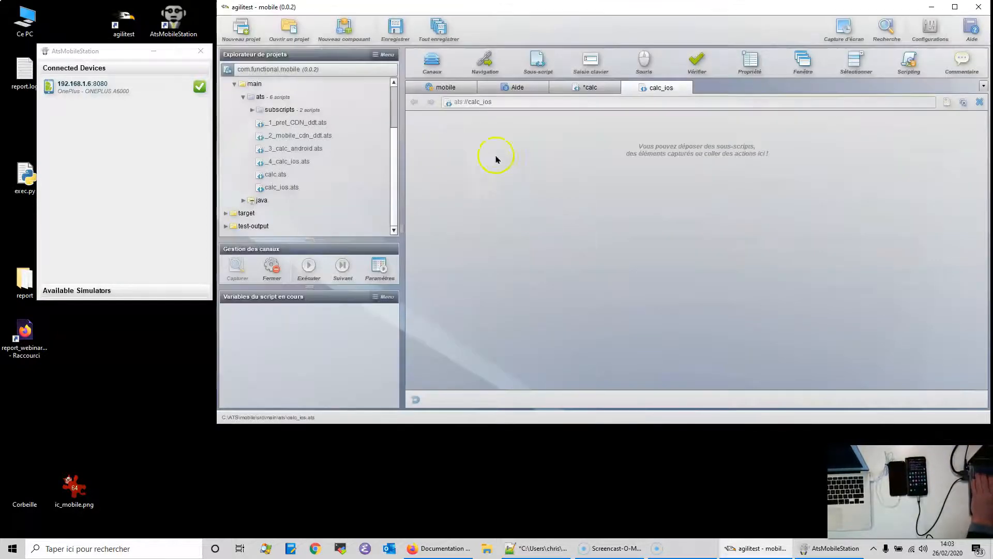
- Add a channel start action for the Calculator app on the iPhone at 192.168.1.8, port 8080, and execute it
{"action": "left_click", "coordinate": [440, 76]}
{"action": "left_click", "coordinate": [439, 83]}
{"action": "left_click", "coordinate": [633, 131]}
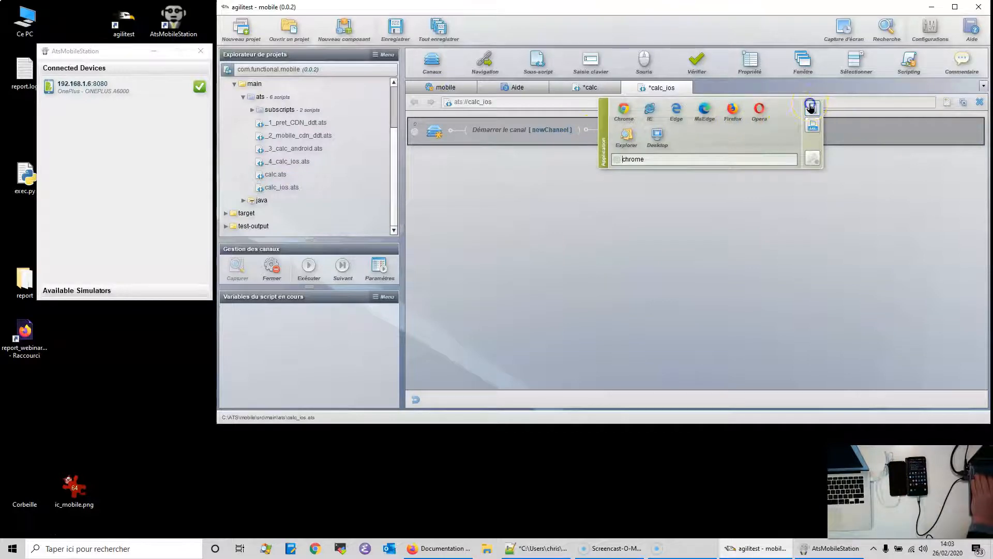
{"action": "left_click", "coordinate": [810, 107]}
{"action": "type", "text": "192.168.1.8"}
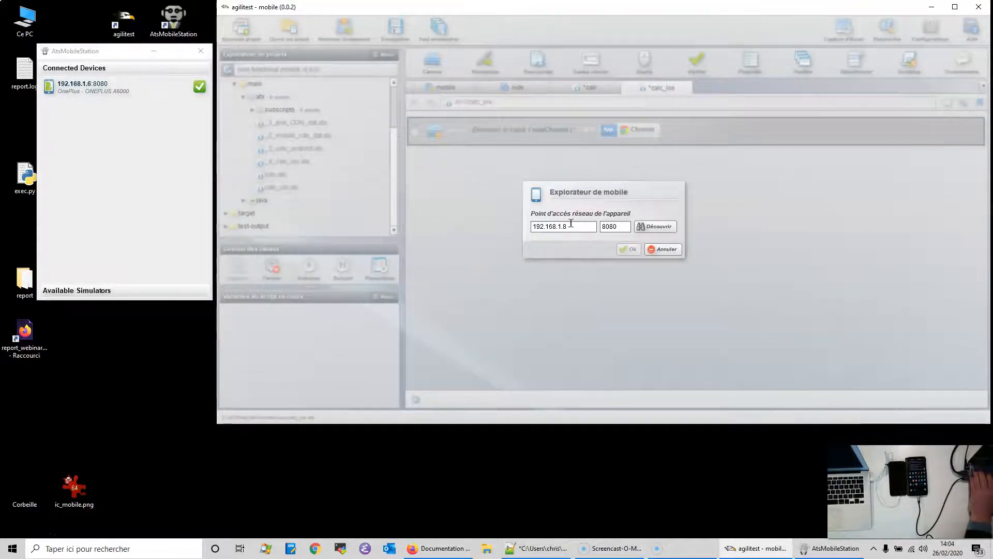
{"action": "key", "text": "Return"}
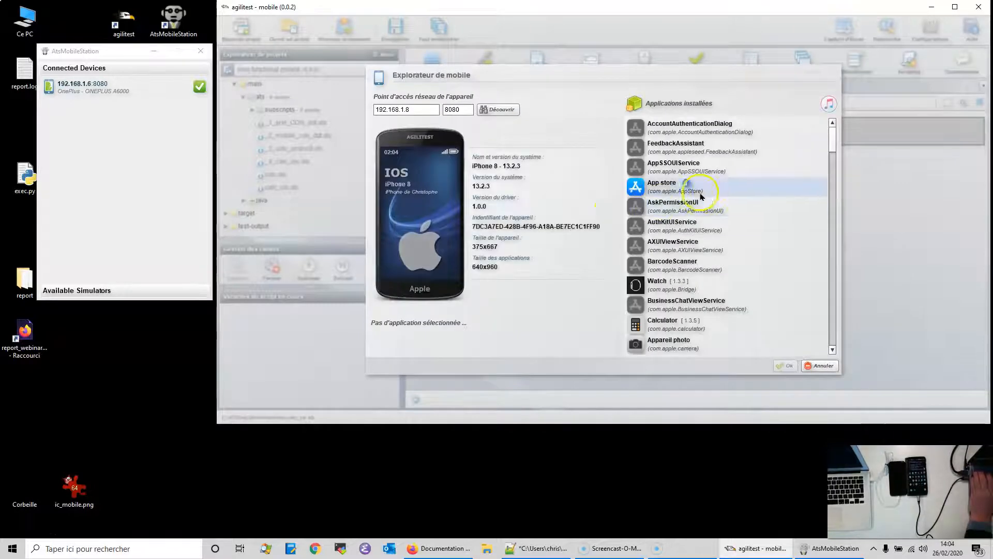
{"action": "left_click", "coordinate": [673, 327]}
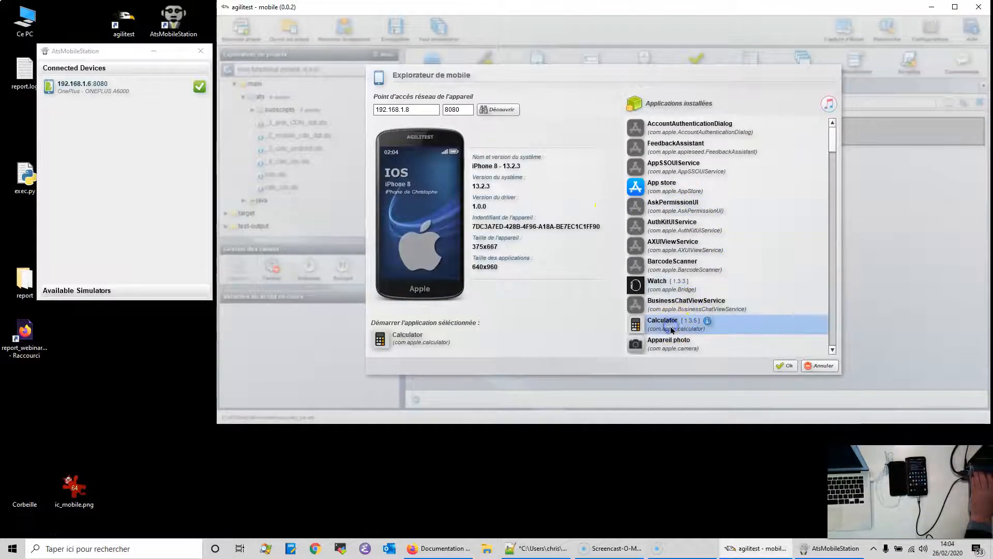
{"action": "left_click", "coordinate": [785, 365]}
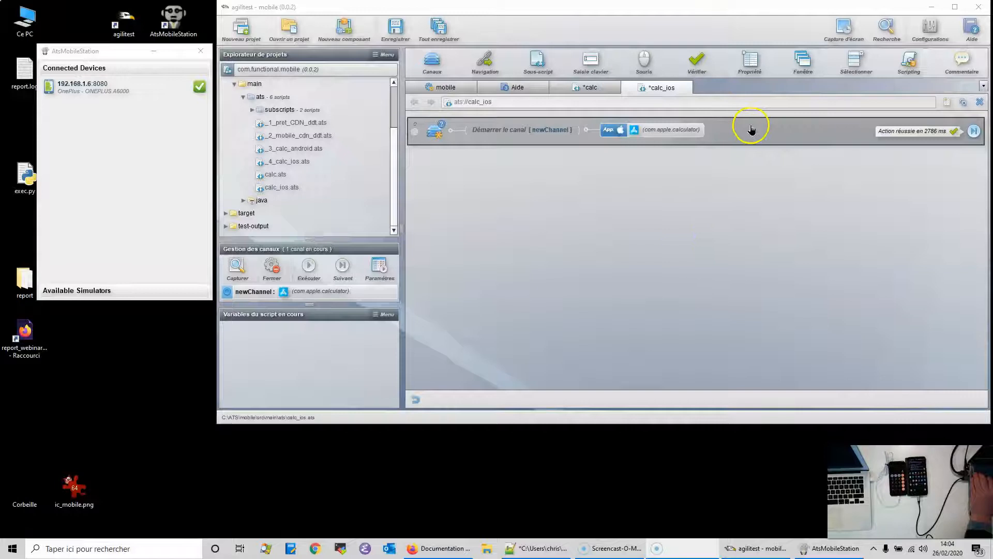
- Capture the calculator's 2 button and add a click action on it, identified by text 2
{"action": "left_click", "coordinate": [235, 266]}
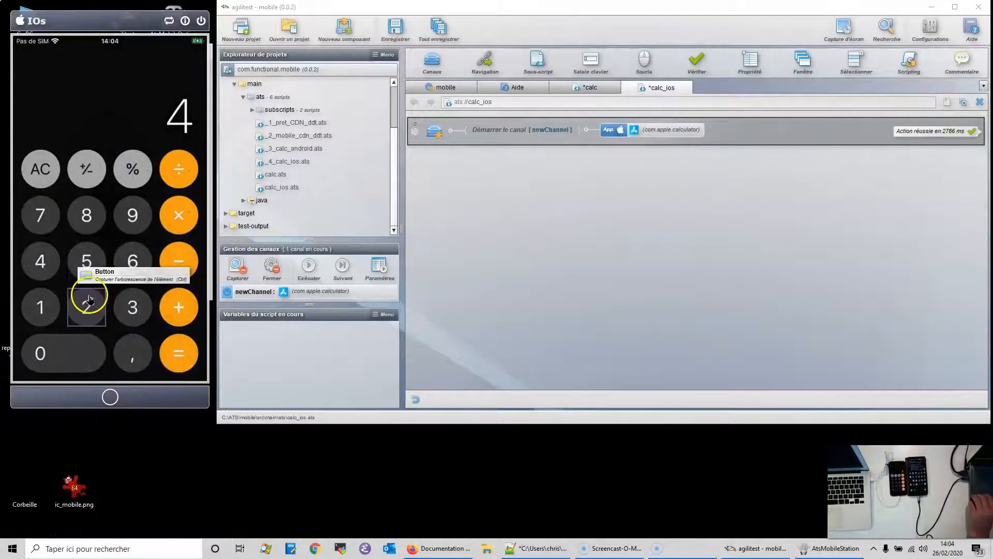
{"action": "key", "text": "ctrl"}
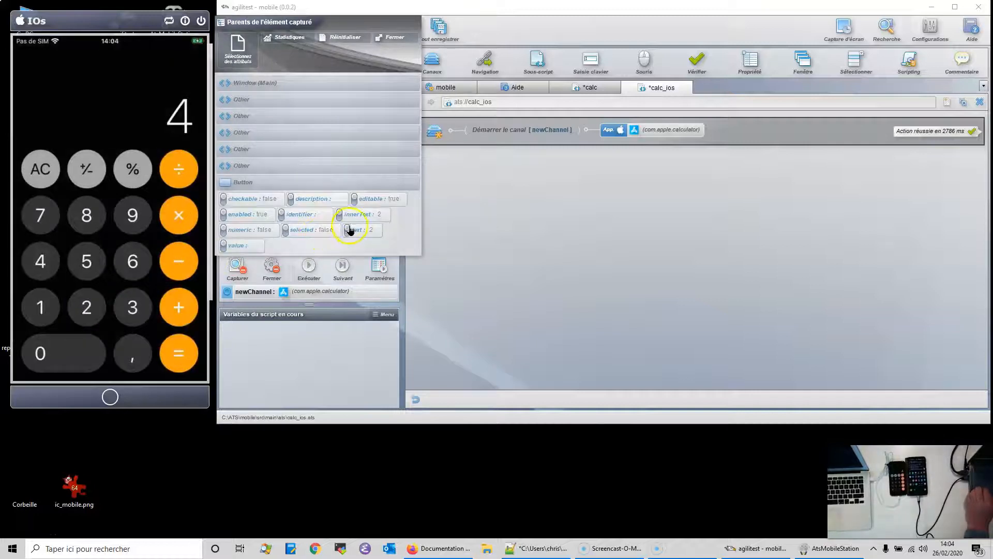
{"action": "left_click", "coordinate": [348, 230]}
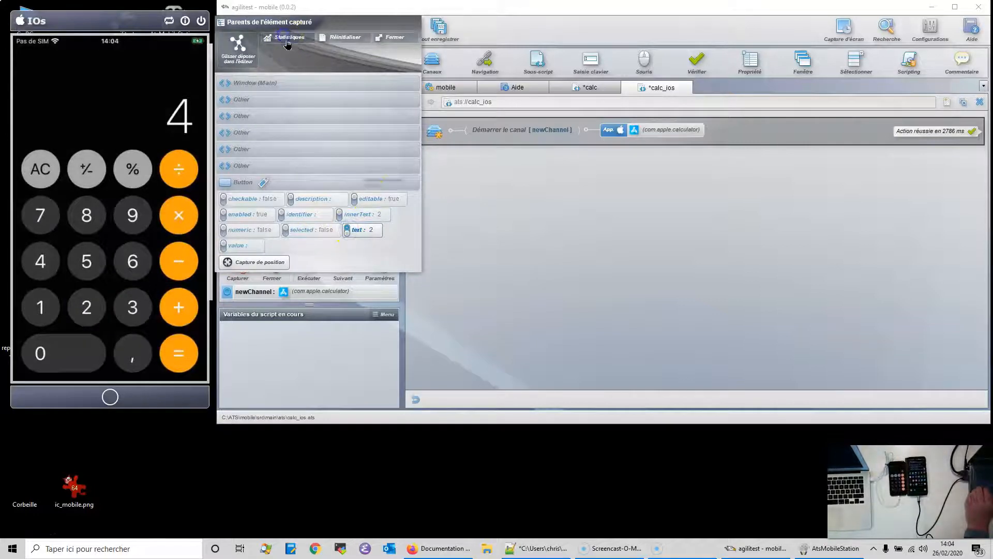
{"action": "left_click_drag", "start_coordinate": [238, 44], "coordinate": [793, 146]}
{"action": "left_click", "coordinate": [881, 166]}
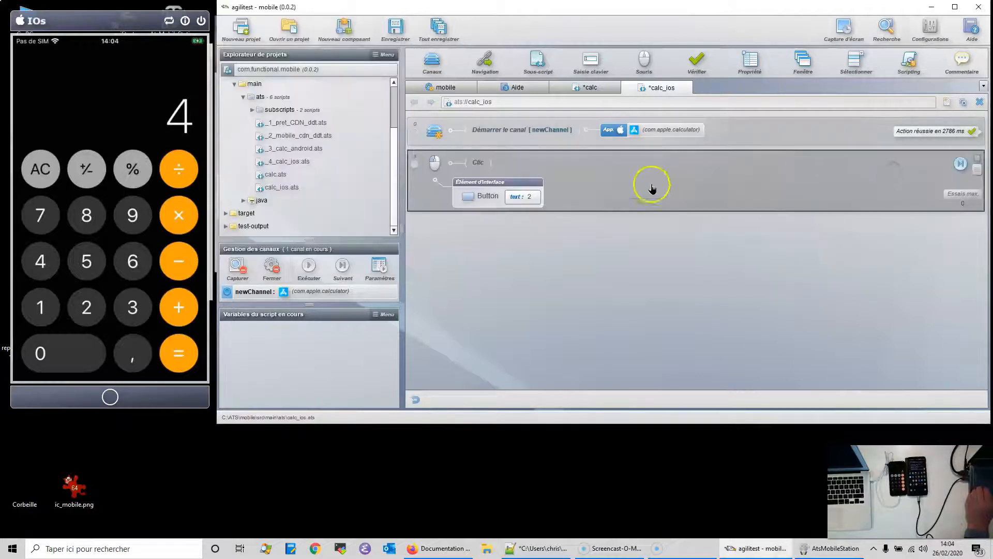
- Capture the calculator's plus button and add a click action on it, identified by text ajouter
{"action": "left_click", "coordinate": [238, 267]}
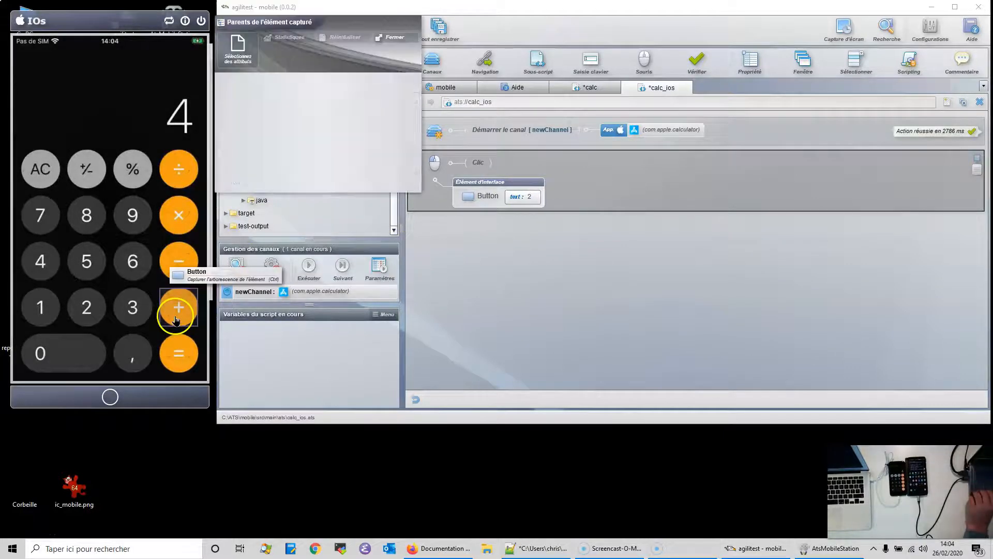
{"action": "key", "text": "ctrl"}
{"action": "left_click", "coordinate": [350, 231]}
{"action": "left_click_drag", "start_coordinate": [237, 41], "coordinate": [629, 212]}
{"action": "mouse_move", "coordinate": [658, 215]}
{"action": "left_click", "coordinate": [721, 227]}
- Copy the click action on button 2 and paste it after the ajouter click
{"action": "right_click", "coordinate": [685, 197]}
{"action": "left_click", "coordinate": [704, 259]}
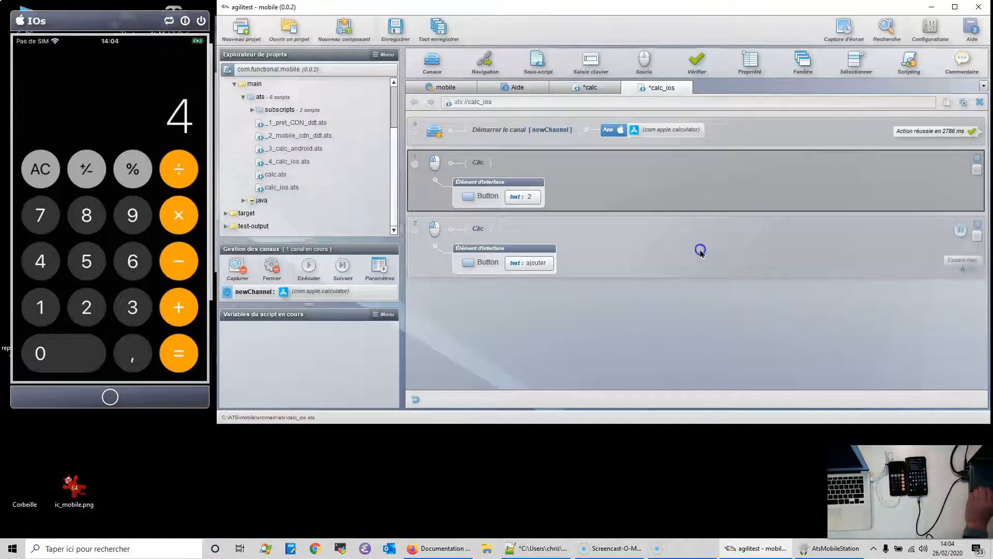
{"action": "right_click", "coordinate": [700, 252]}
{"action": "left_click", "coordinate": [726, 327]}
{"action": "left_click", "coordinate": [510, 326]}
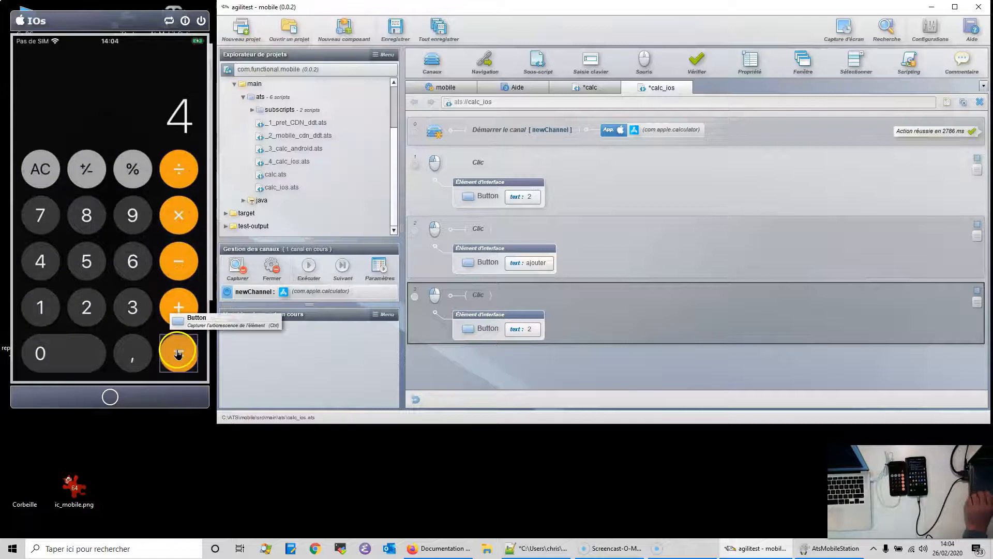
- Capture the calculator's equals button and add a click action on it, identified by text égal, at the end of the script
{"action": "key", "text": "ctrl"}
{"action": "left_click", "coordinate": [350, 231]}
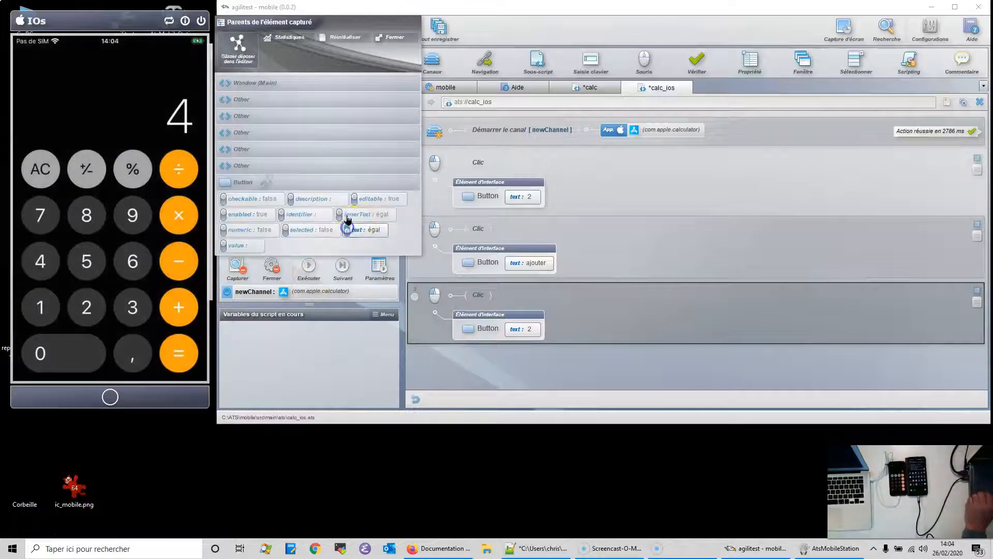
{"action": "left_click_drag", "start_coordinate": [250, 60], "coordinate": [616, 292]}
{"action": "mouse_move", "coordinate": [647, 316]}
{"action": "left_click", "coordinate": [697, 319]}
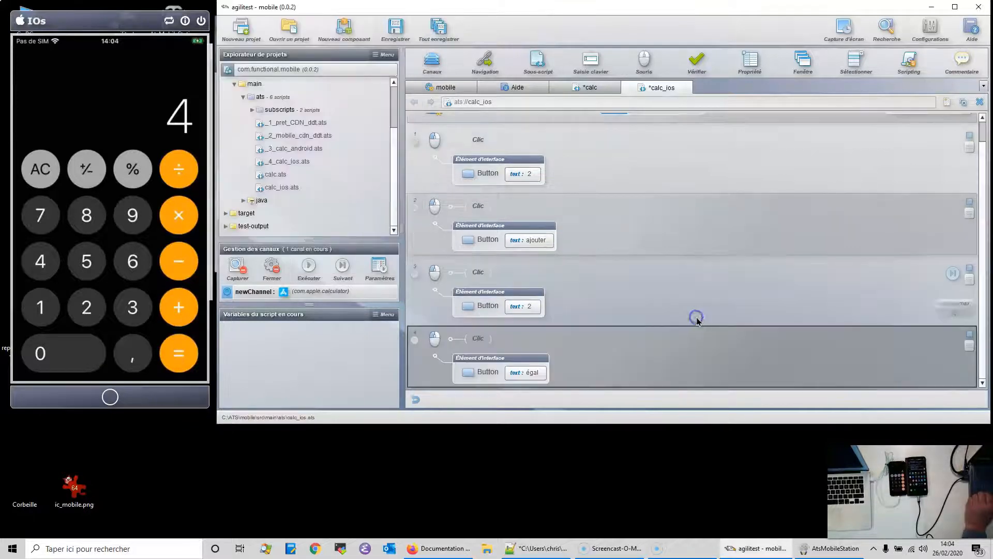
- Capture the calculator's result display and add a property check on the StaticText with text Résultat after the égal click
{"action": "left_click", "coordinate": [150, 98]}
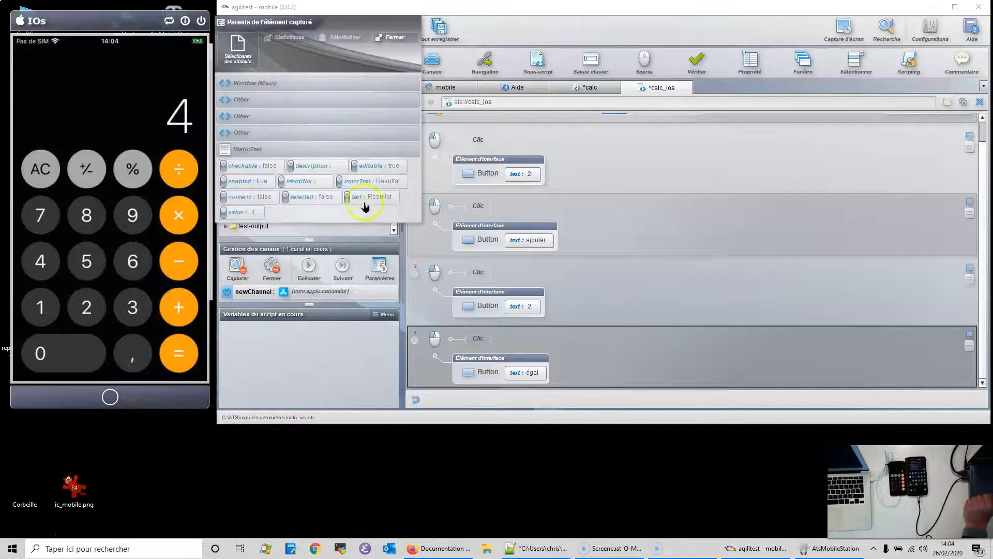
{"action": "left_click", "coordinate": [350, 199]}
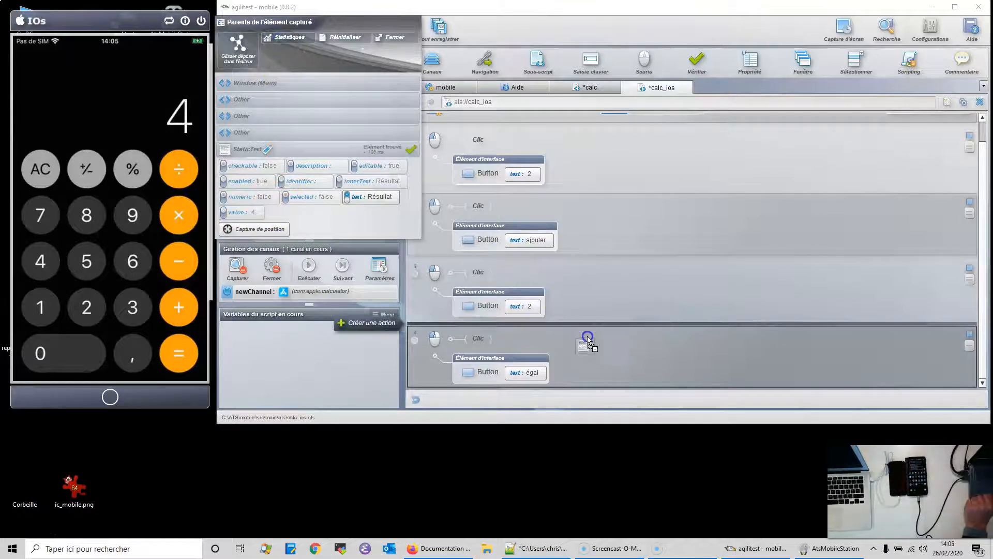
{"action": "right_click", "coordinate": [619, 374]}
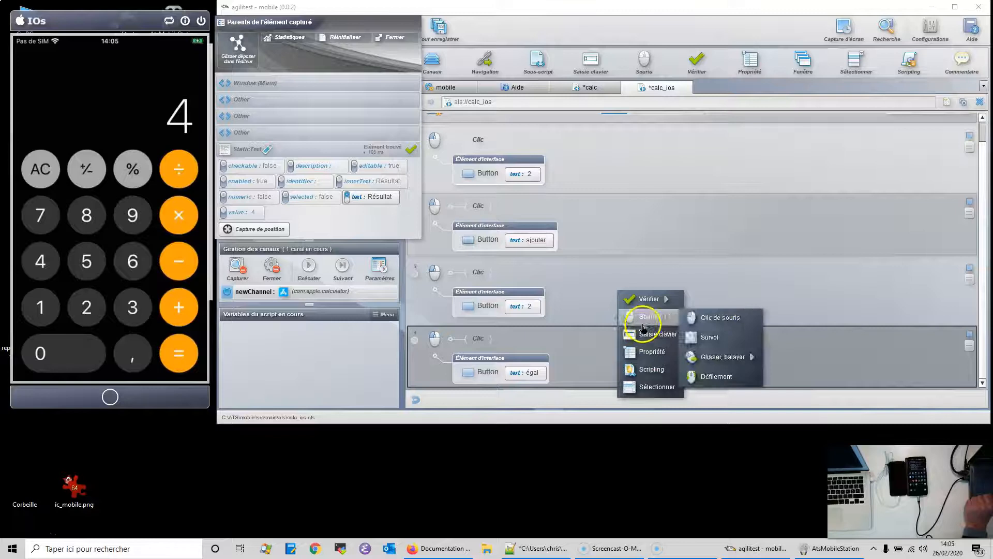
{"action": "left_click", "coordinate": [647, 353]}
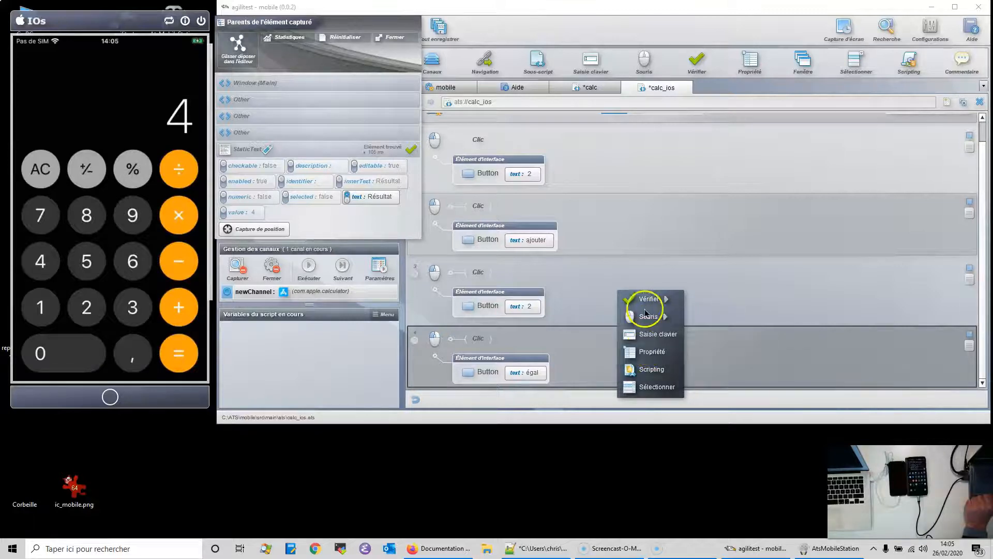
{"action": "mouse_move", "coordinate": [641, 301]}
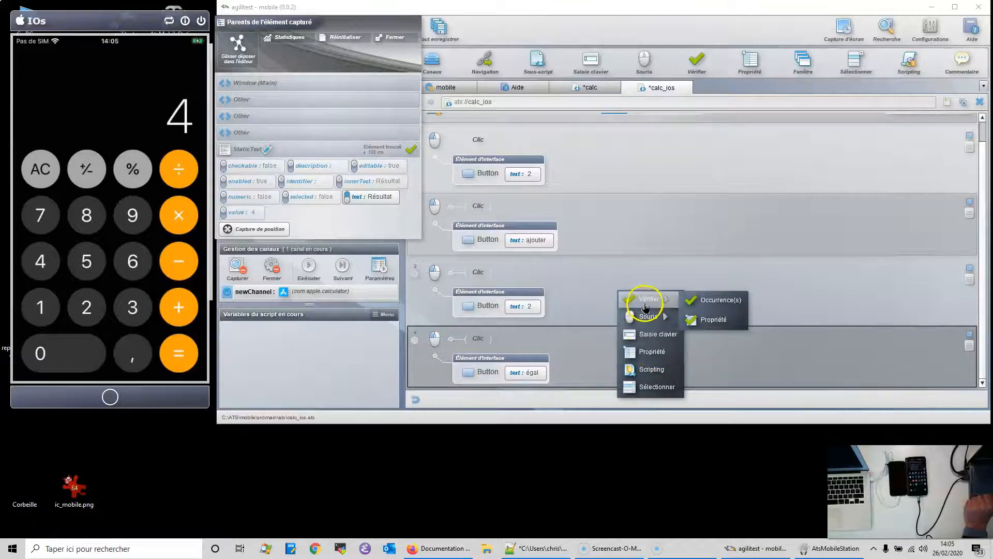
{"action": "left_click", "coordinate": [713, 322]}
- Set the property check to verify that value equals 4, and execute that action
{"action": "left_click", "coordinate": [542, 338]}
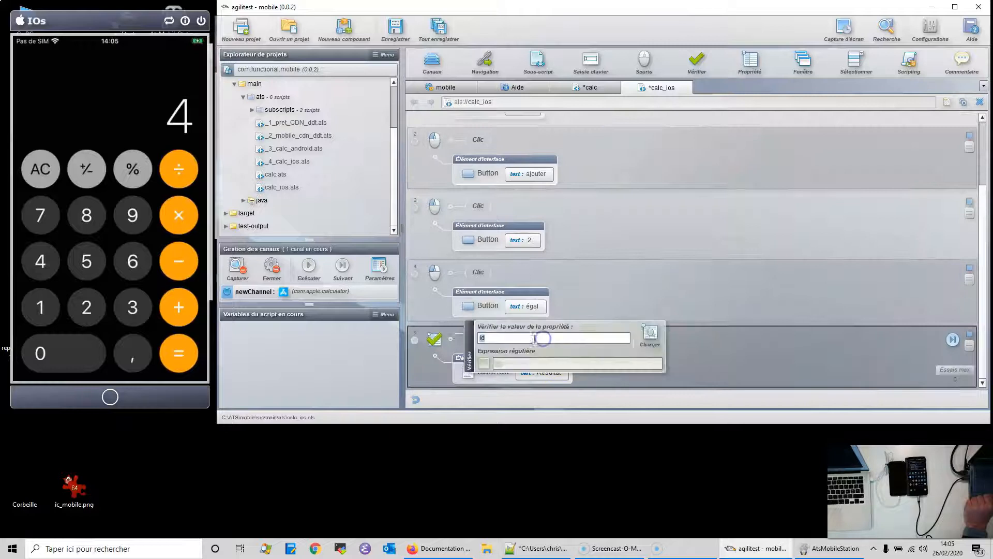
{"action": "left_click_drag", "start_coordinate": [497, 339], "coordinate": [479, 338]}
{"action": "type", "text": "c"}
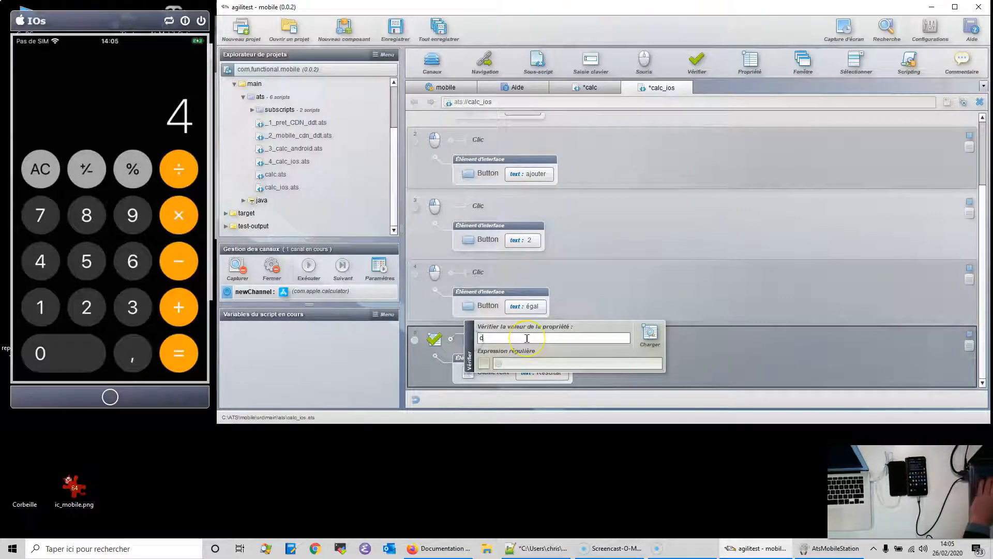
{"action": "type", "text": "alue"}
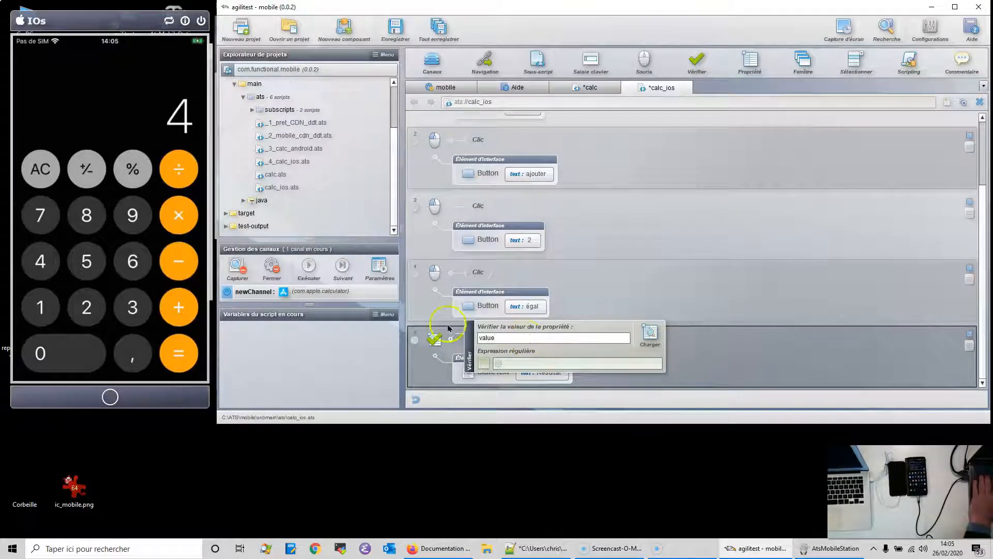
{"action": "left_click", "coordinate": [525, 362]}
{"action": "type", "text": "4"}
{"action": "left_click", "coordinate": [798, 355]}
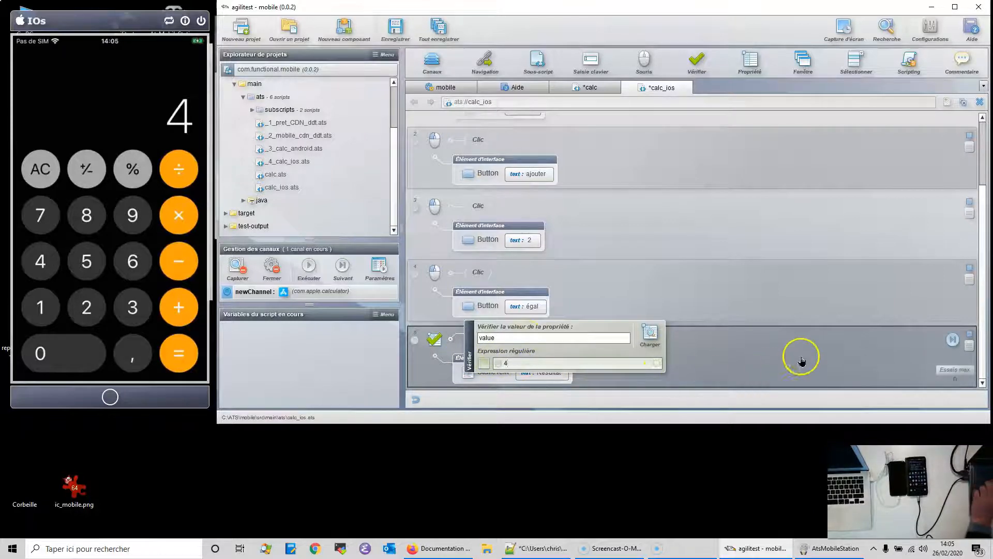
{"action": "left_click", "coordinate": [950, 339]}
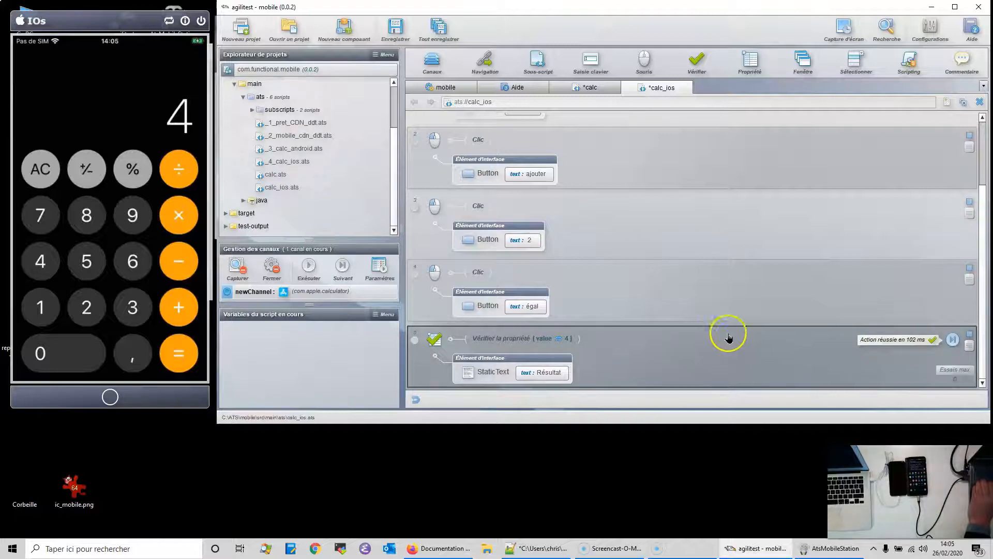
- Add a channel stop action at the end of the calc_ios script
{"action": "left_click", "coordinate": [448, 58]}
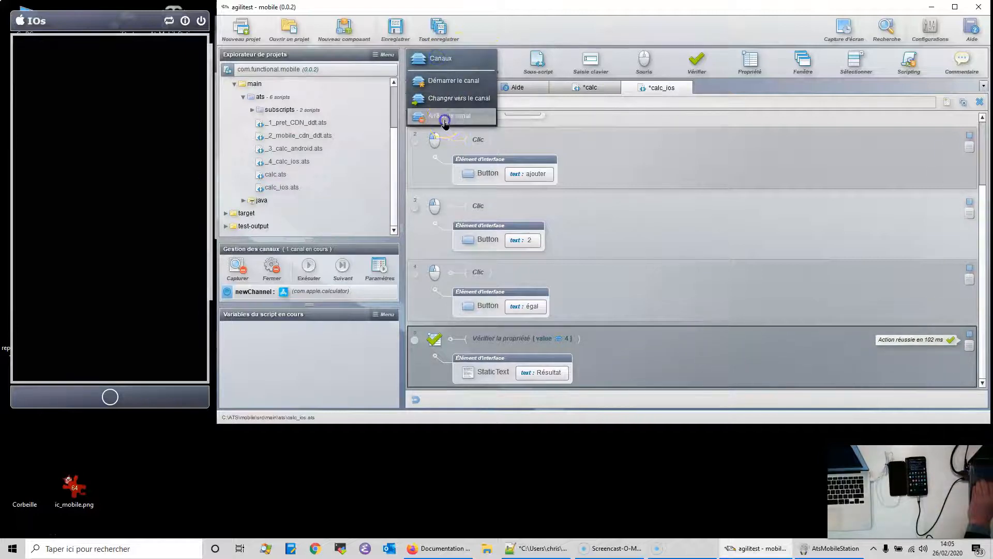
{"action": "left_click", "coordinate": [444, 118]}
- Close the running Calculator channel and execute the whole calc_ios script from its channel start action
{"action": "scroll", "coordinate": [717, 352], "scroll_direction": "up", "scroll_amount": 5}
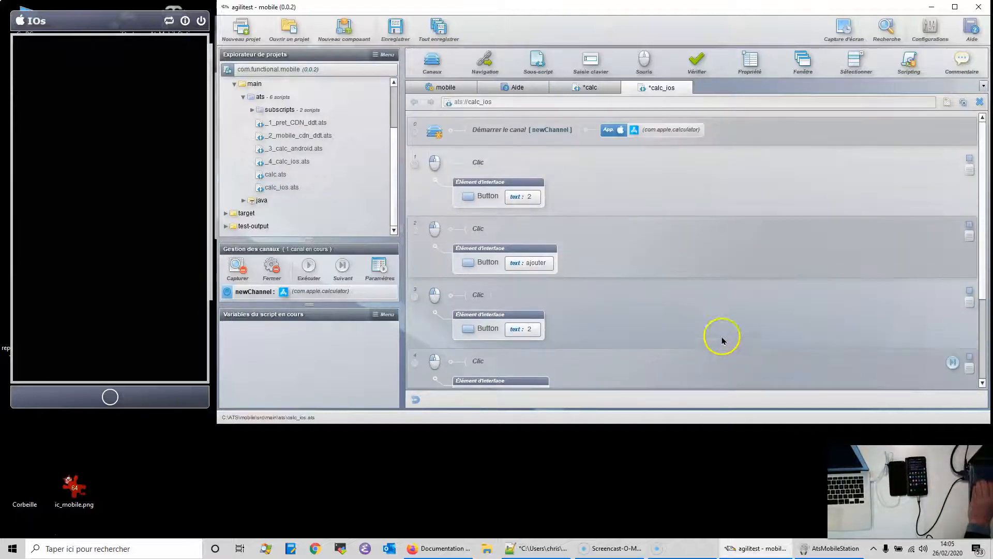
{"action": "left_click", "coordinate": [755, 144]}
{"action": "left_click", "coordinate": [271, 266]}
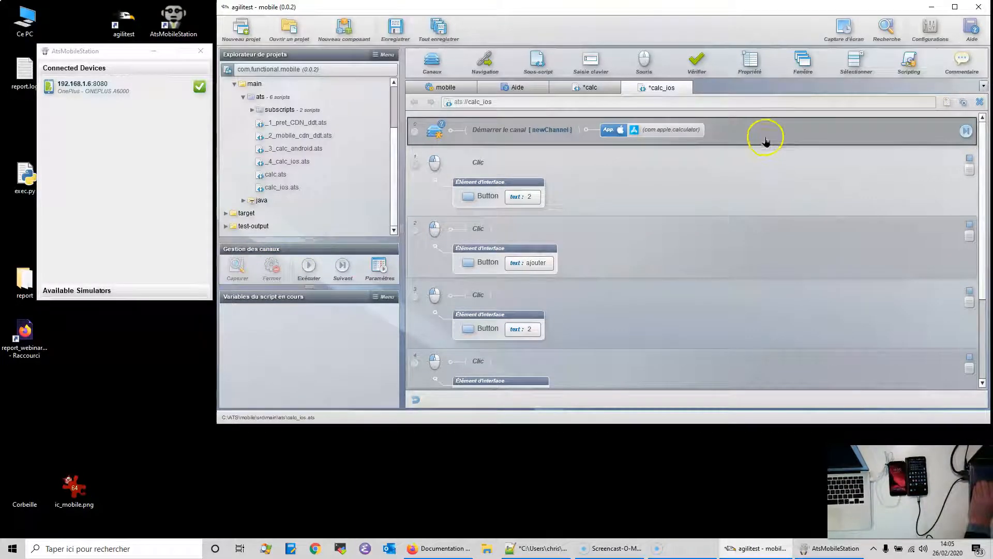
{"action": "left_click", "coordinate": [308, 267]}
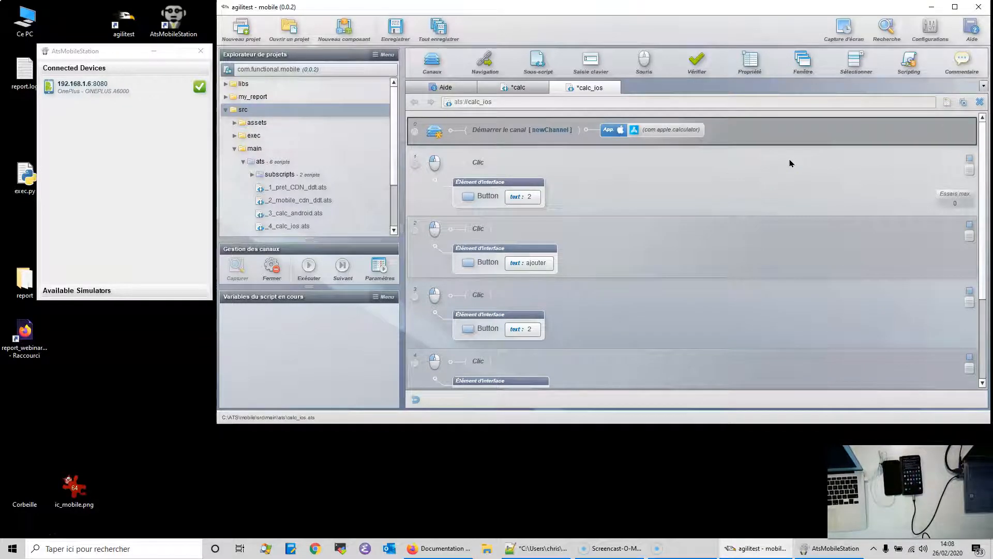
- Open the _1_pret_CDN_ddt script and examine its actions down to the subscripts.creditdunord_sub call that uses data/cdn.csv
{"action": "left_click", "coordinate": [804, 168]}
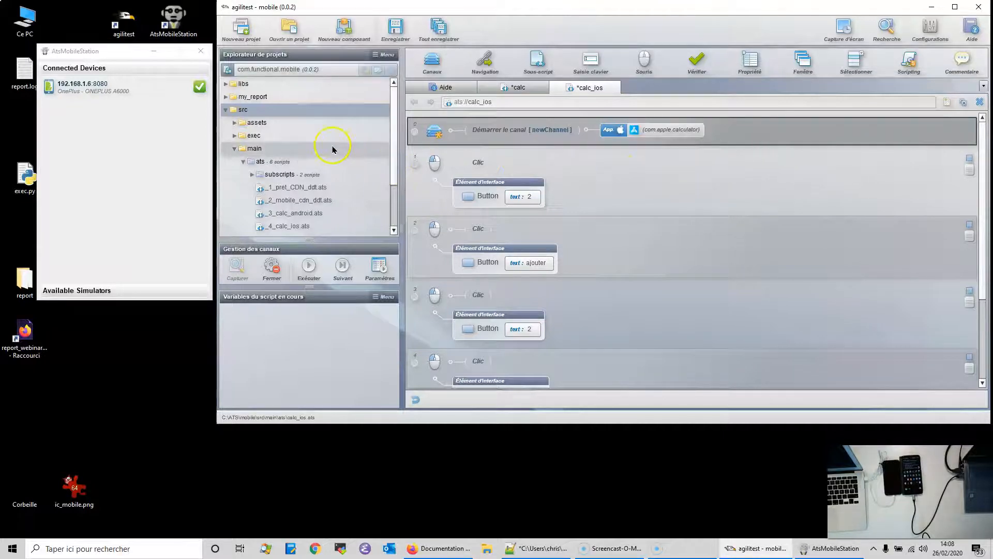
{"action": "double_click", "coordinate": [298, 187]}
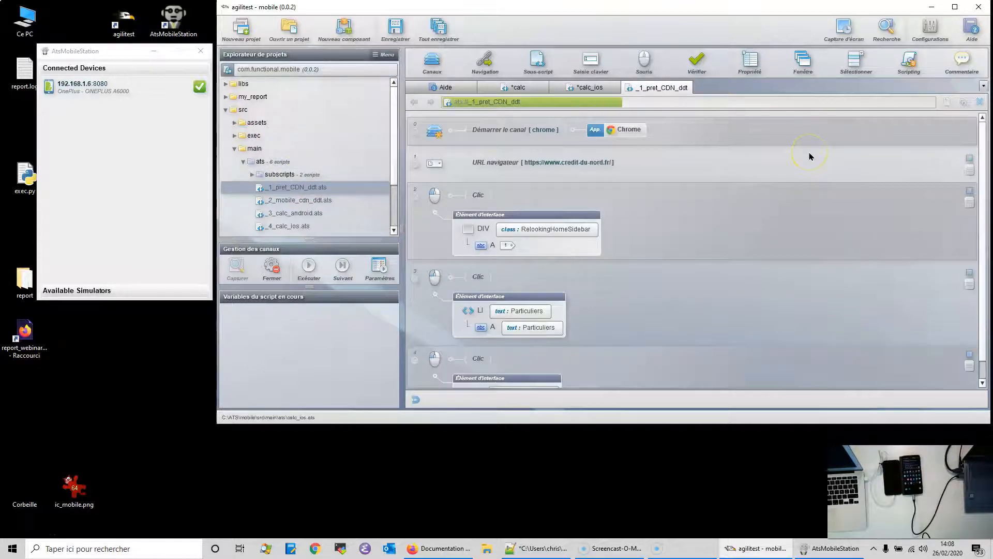
{"action": "left_click", "coordinate": [675, 166]}
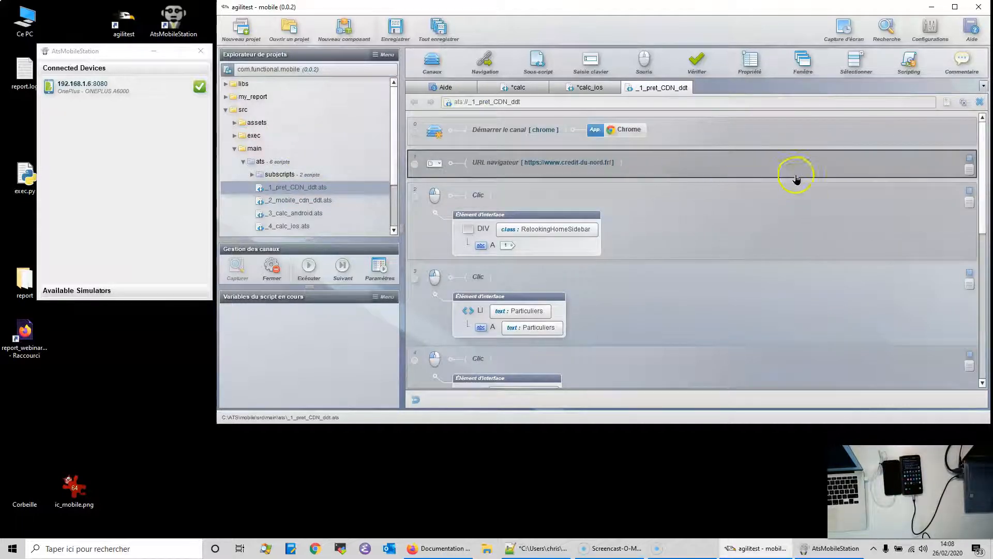
{"action": "scroll", "coordinate": [825, 192], "scroll_direction": "down", "scroll_amount": 8}
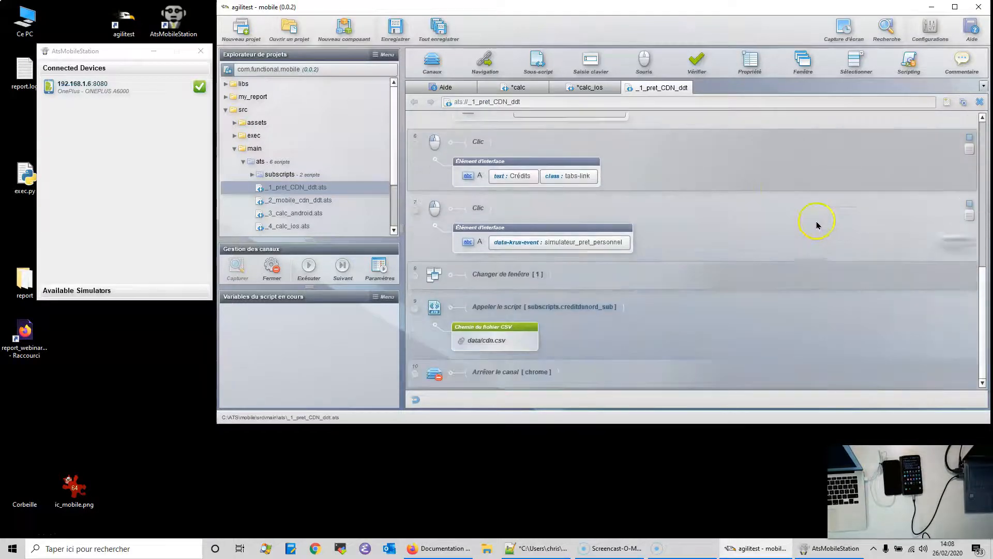
{"action": "left_click", "coordinate": [573, 324]}
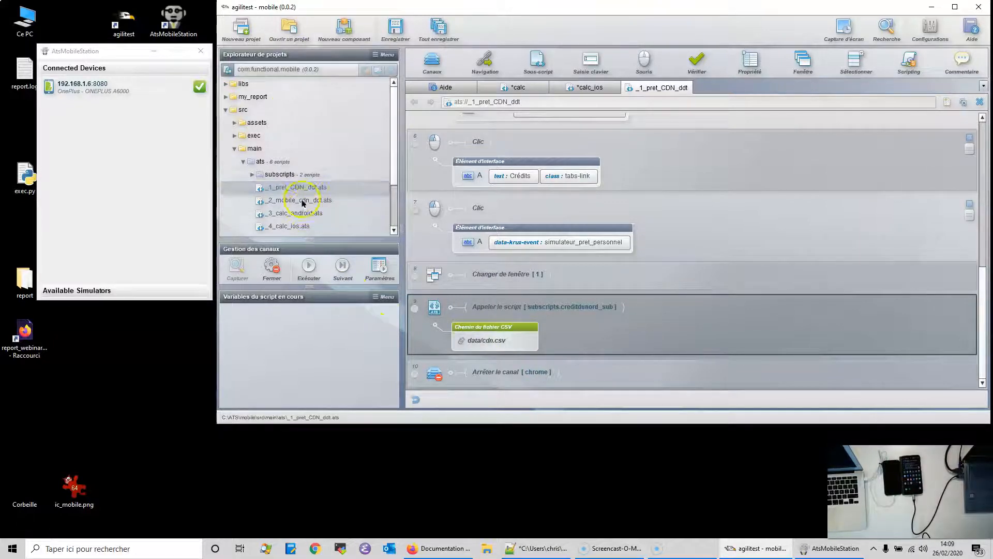
- Open cdn.csv from the project's assets data folder and examine its rows of parameters
{"action": "left_click", "coordinate": [234, 125]}
{"action": "left_click", "coordinate": [243, 136]}
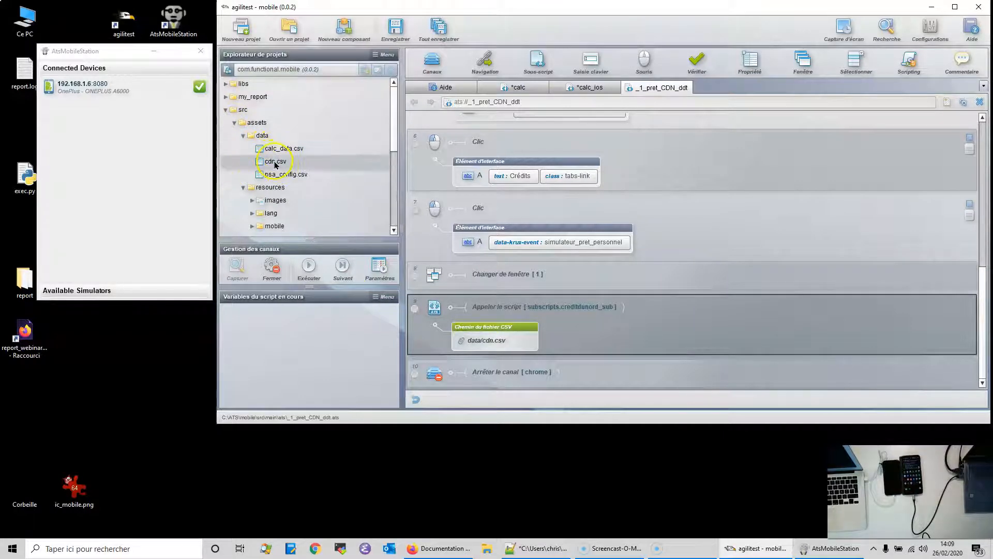
{"action": "left_click", "coordinate": [277, 164]}
{"action": "double_click", "coordinate": [277, 164]}
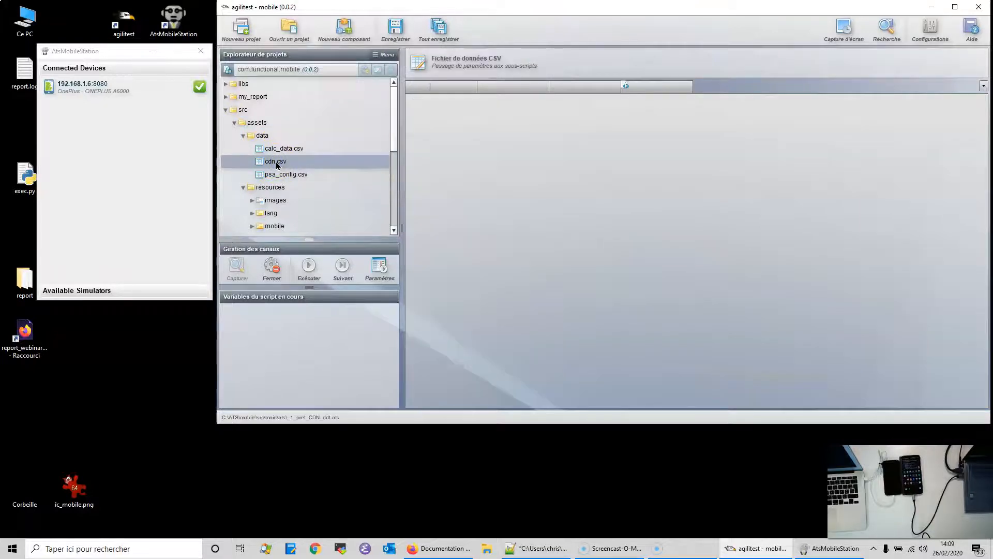
{"action": "left_click", "coordinate": [636, 191]}
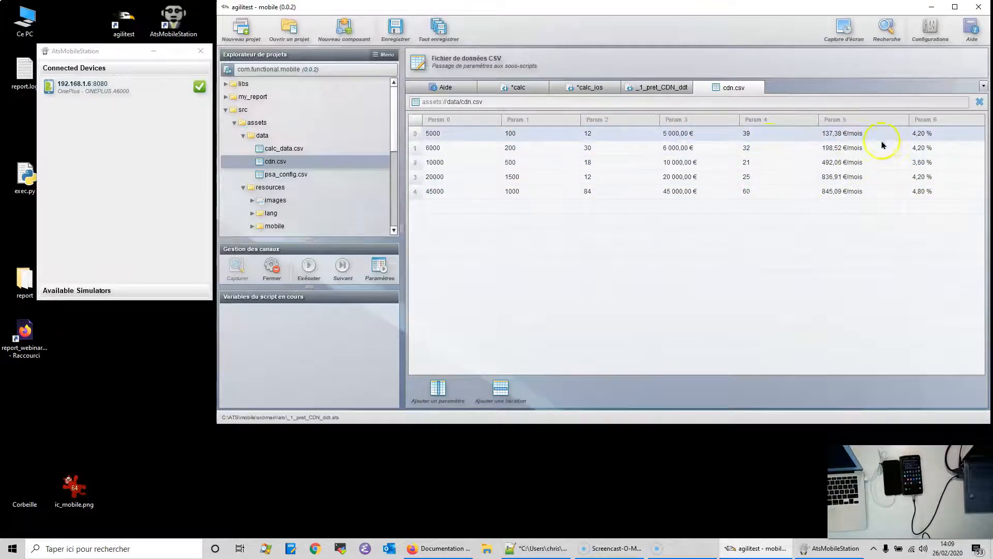
- Return to the _1_pret_CDN_ddt script and review its actions from the Chrome channel start and browser URL onward
{"action": "left_click", "coordinate": [662, 85]}
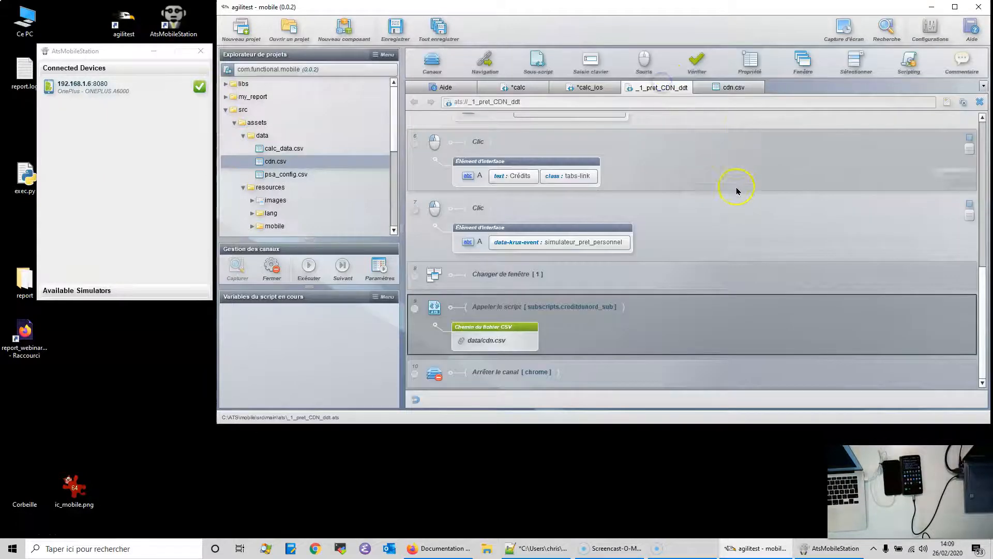
{"action": "scroll", "coordinate": [737, 190], "scroll_direction": "down", "scroll_amount": 3}
{"action": "scroll", "coordinate": [737, 190], "scroll_direction": "up", "scroll_amount": 3}
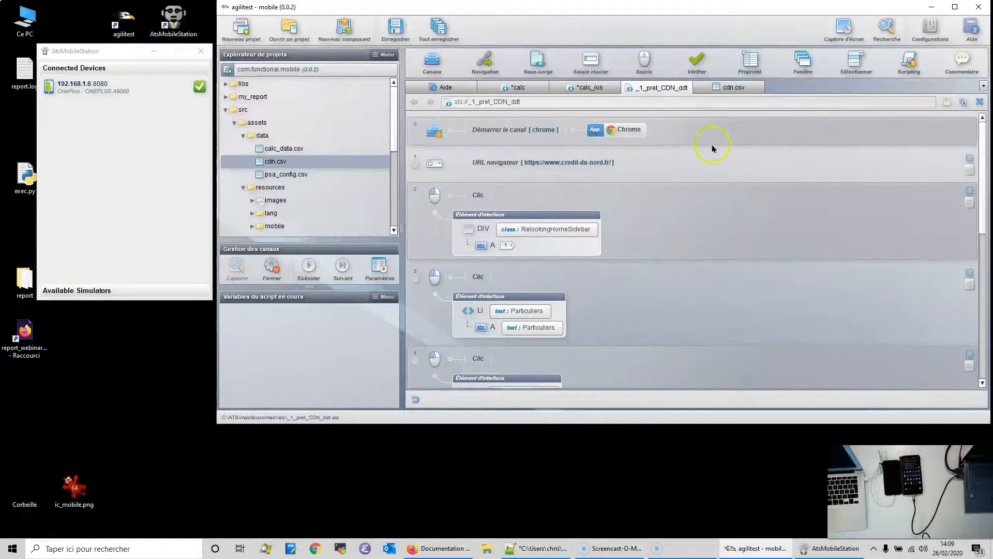
{"action": "left_click", "coordinate": [704, 132]}
{"action": "left_click", "coordinate": [676, 159]}
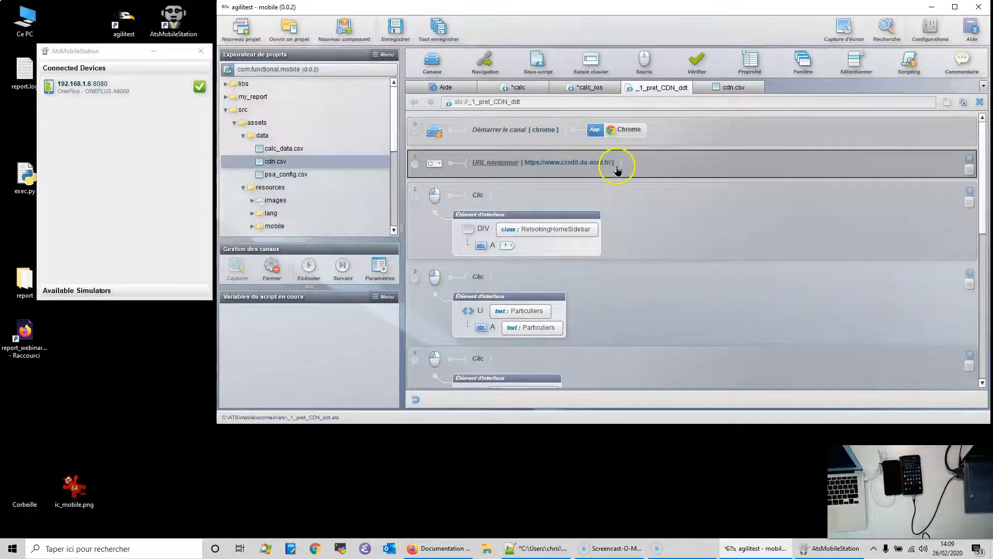
{"action": "scroll", "coordinate": [725, 220], "scroll_direction": "down", "scroll_amount": 3}
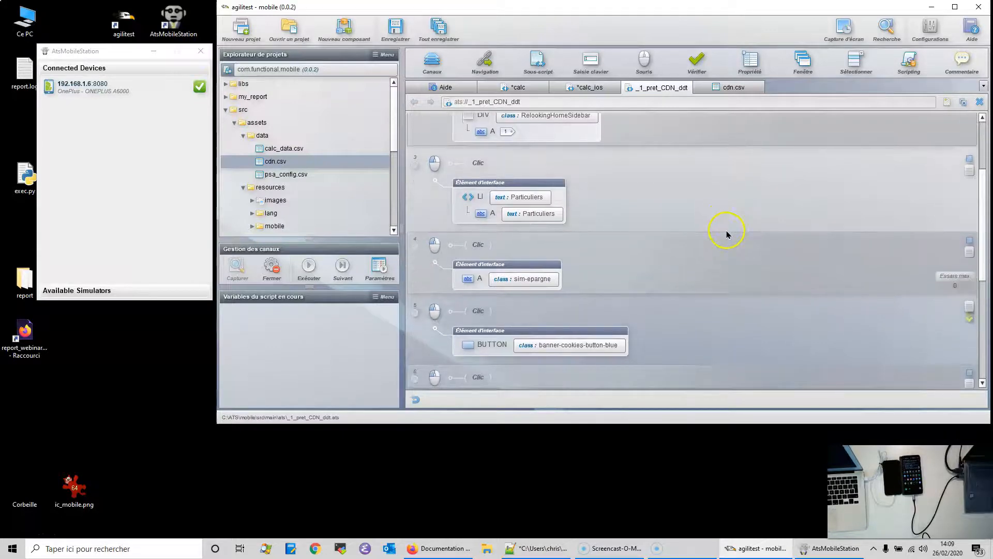
- Open the creditdunord_sub subscript and examine its echeancePret keyboard entry text against the parameters in cdn.csv
{"action": "scroll", "coordinate": [734, 233], "scroll_direction": "down", "scroll_amount": 3}
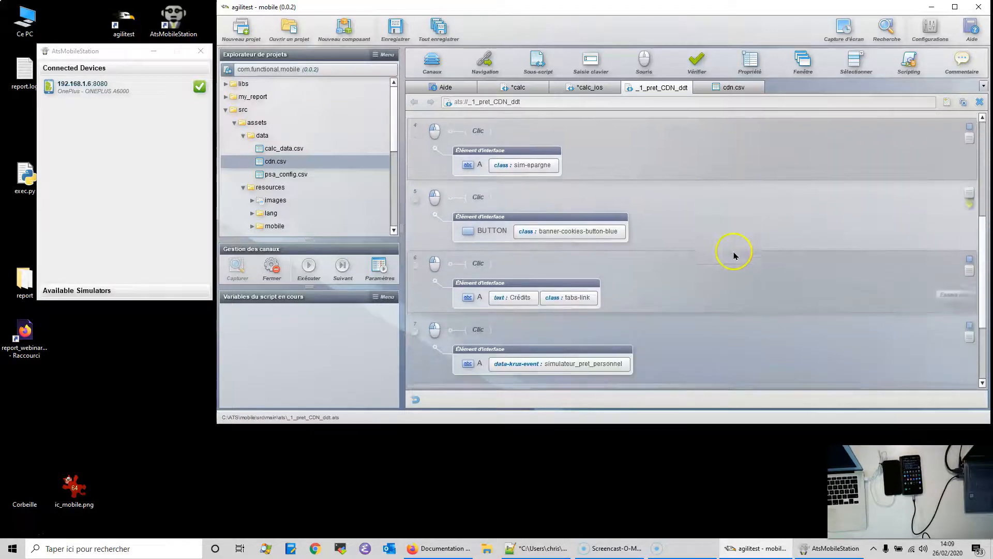
{"action": "scroll", "coordinate": [733, 251], "scroll_direction": "down", "scroll_amount": 3}
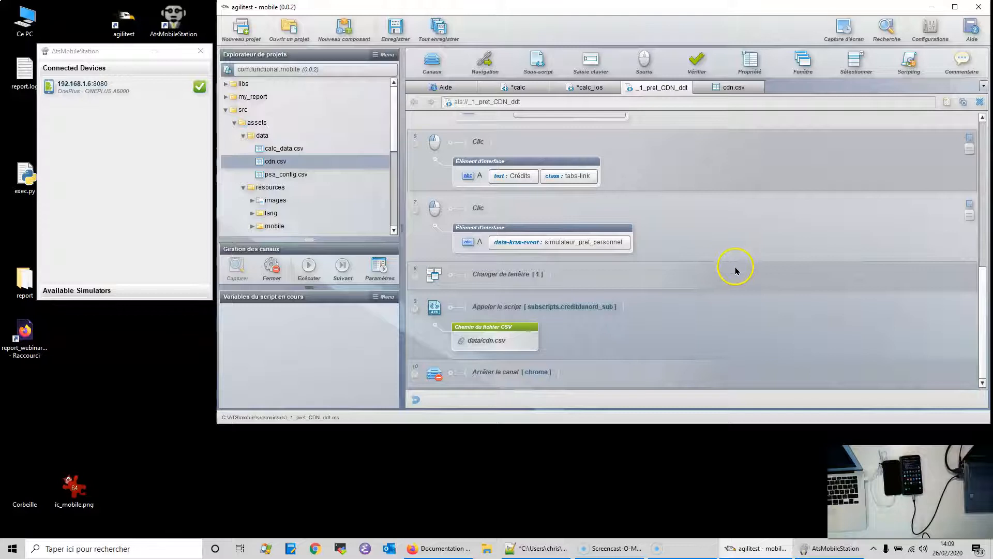
{"action": "left_click", "coordinate": [702, 325]}
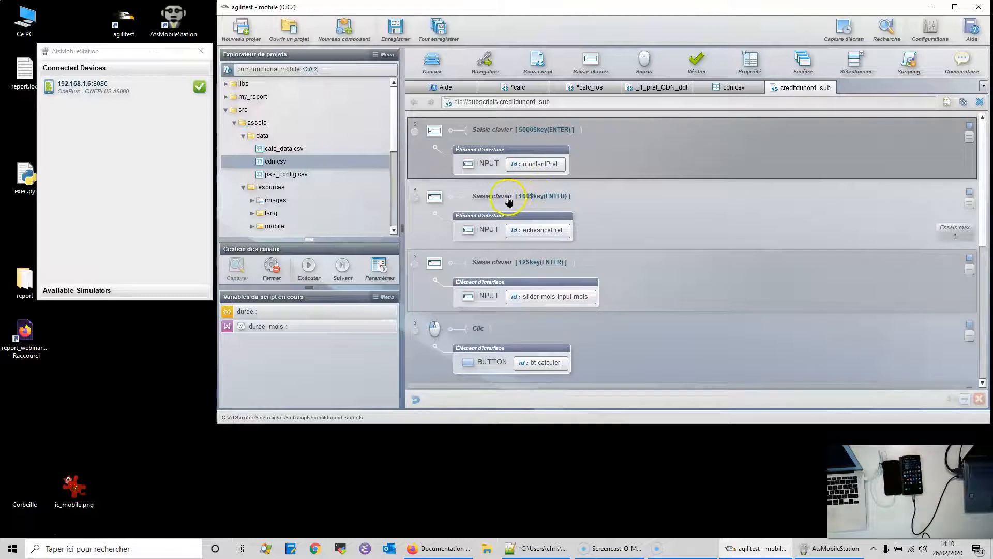
{"action": "left_click", "coordinate": [534, 200]}
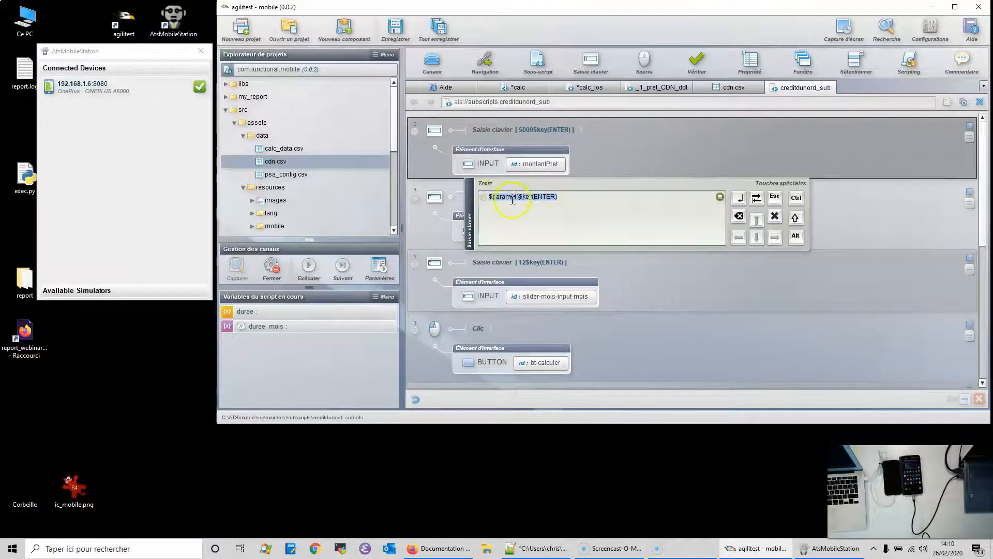
{"action": "left_click", "coordinate": [886, 215]}
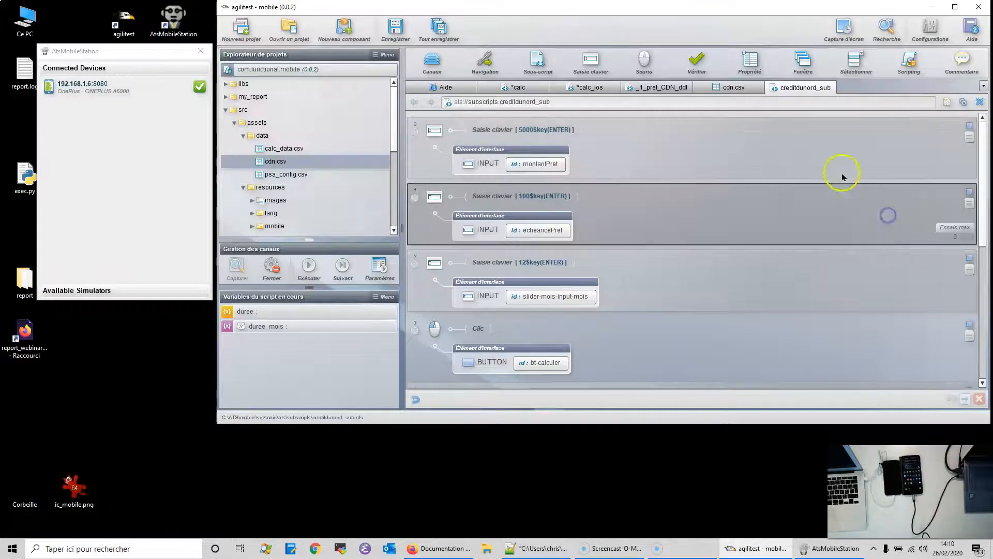
{"action": "left_click", "coordinate": [734, 85]}
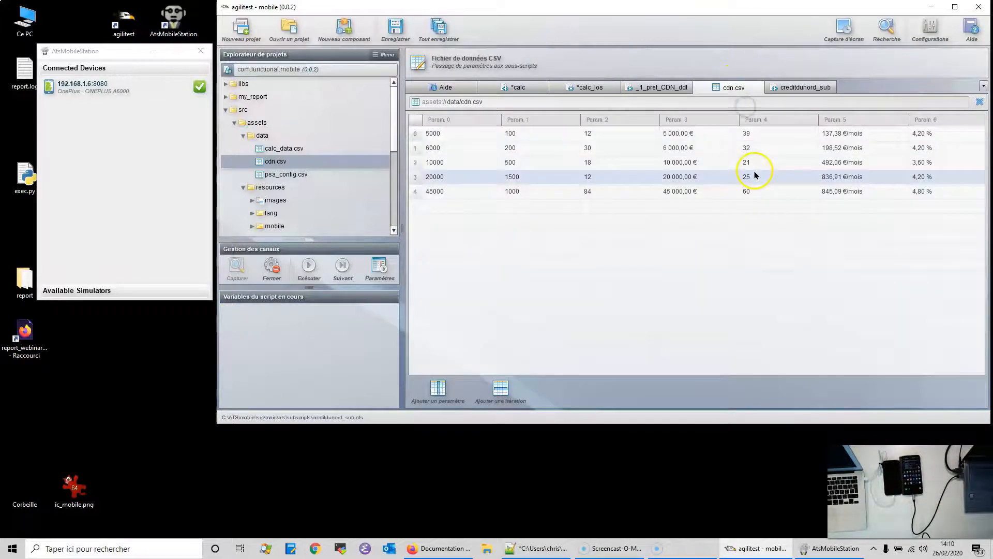
- Execute the whole _1_pret_CDN_ddt script from its Chrome channel start and minimise the main Chrome window behind the simulator popup
{"action": "left_click", "coordinate": [669, 87]}
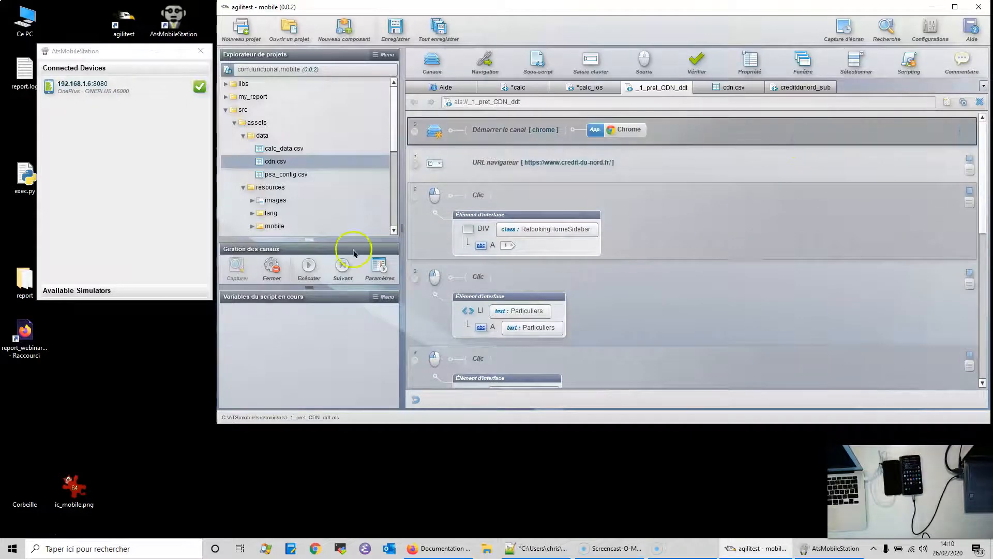
{"action": "left_click", "coordinate": [309, 266]}
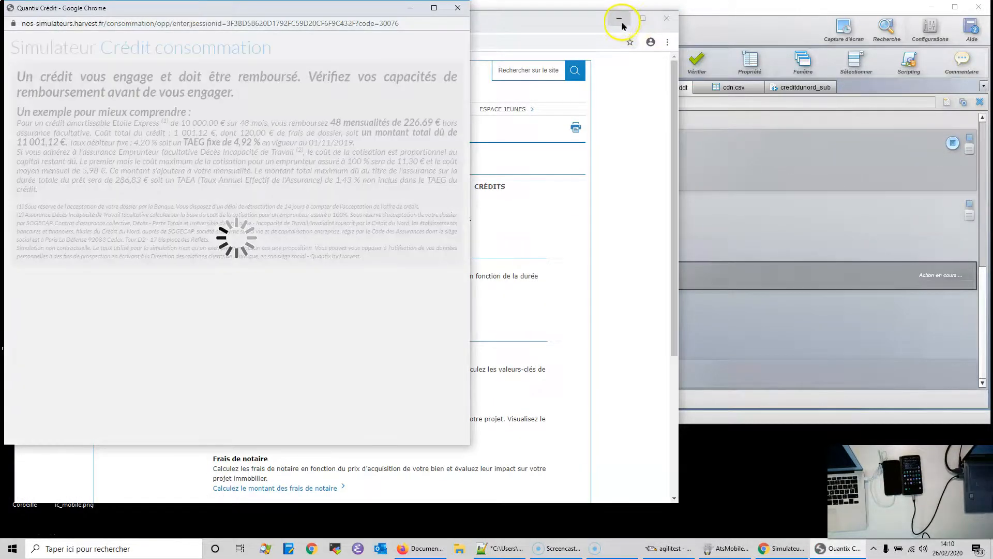
{"action": "left_click", "coordinate": [620, 19]}
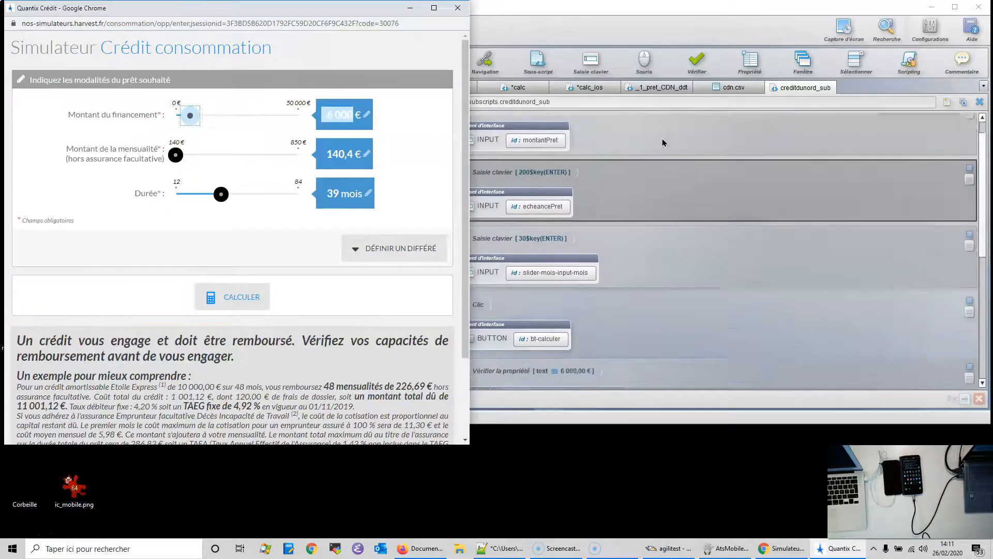
- Compare the rows of cdn.csv with the actions of the creditdunord_sub subscript during the script's execution
{"action": "left_click", "coordinate": [732, 88]}
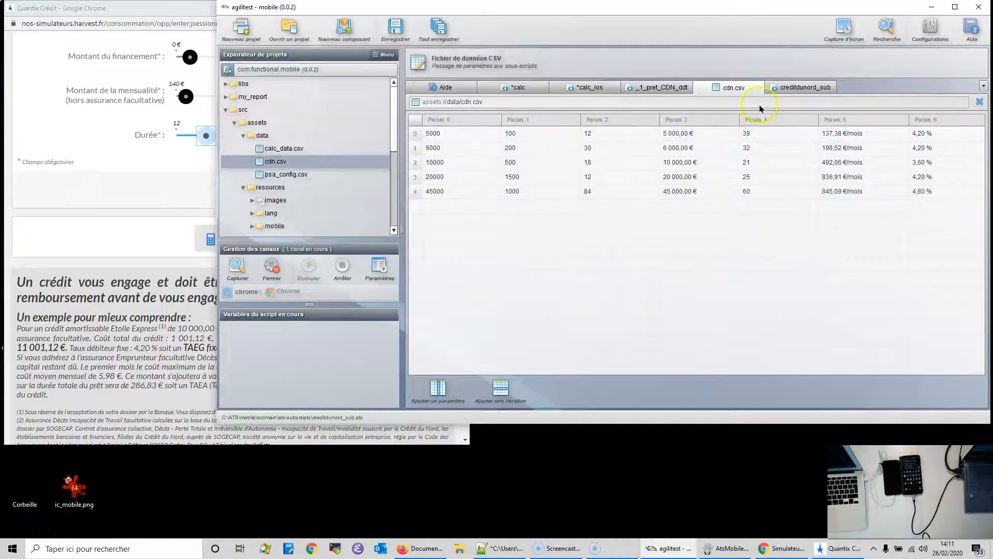
{"action": "left_click", "coordinate": [774, 89]}
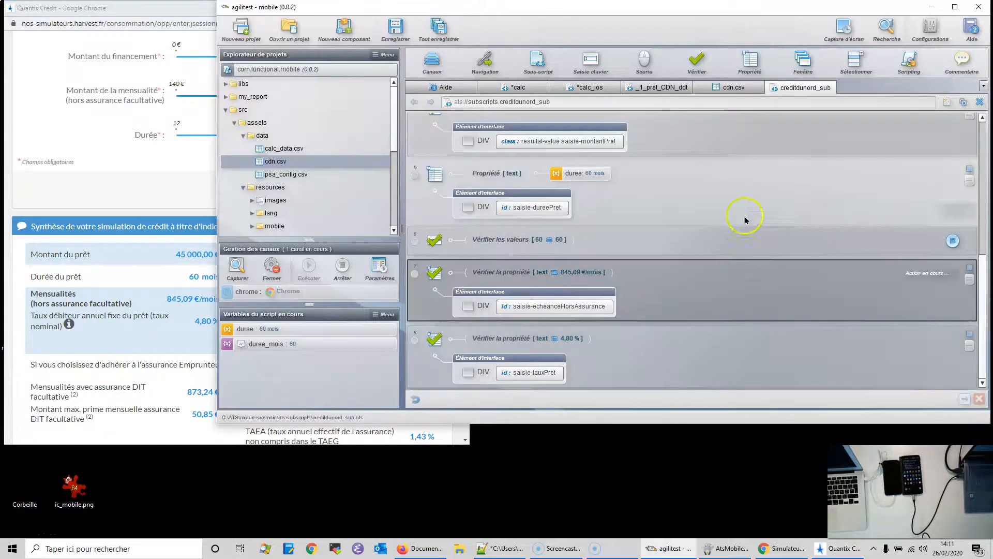
{"action": "scroll", "coordinate": [808, 213], "scroll_direction": "up", "scroll_amount": 5}
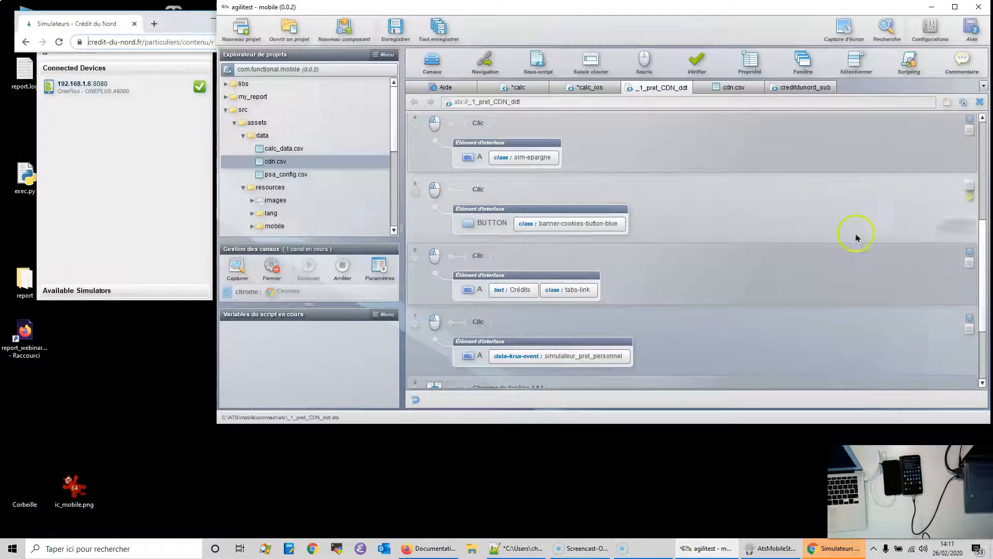
{"action": "scroll", "coordinate": [387, 151], "scroll_direction": "down", "scroll_amount": 5}
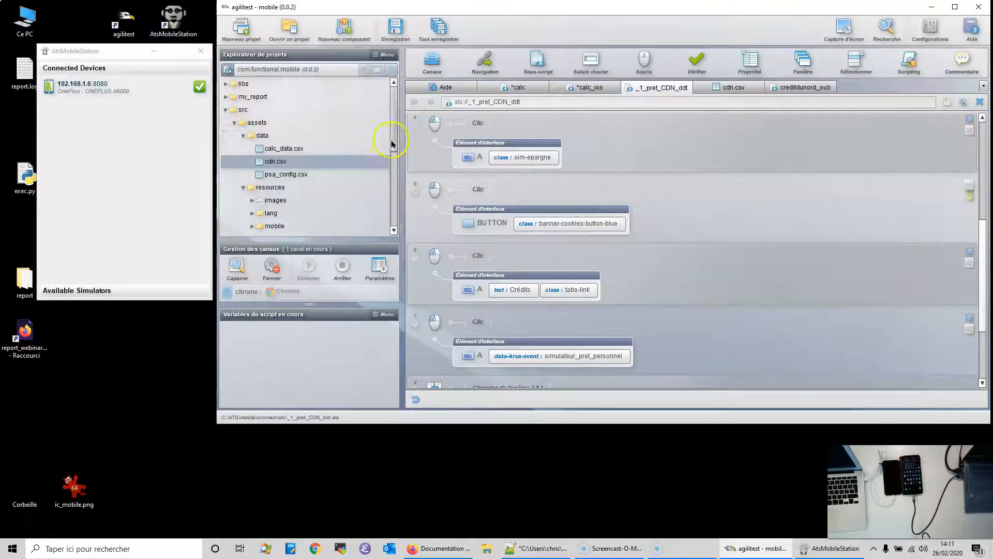
- Open the _2_mobile_cdn_ddt script and examine its actions from the Crédit du Nord channel start down to the subscripts.mobile_cdn_sub call
{"action": "double_click", "coordinate": [322, 150]}
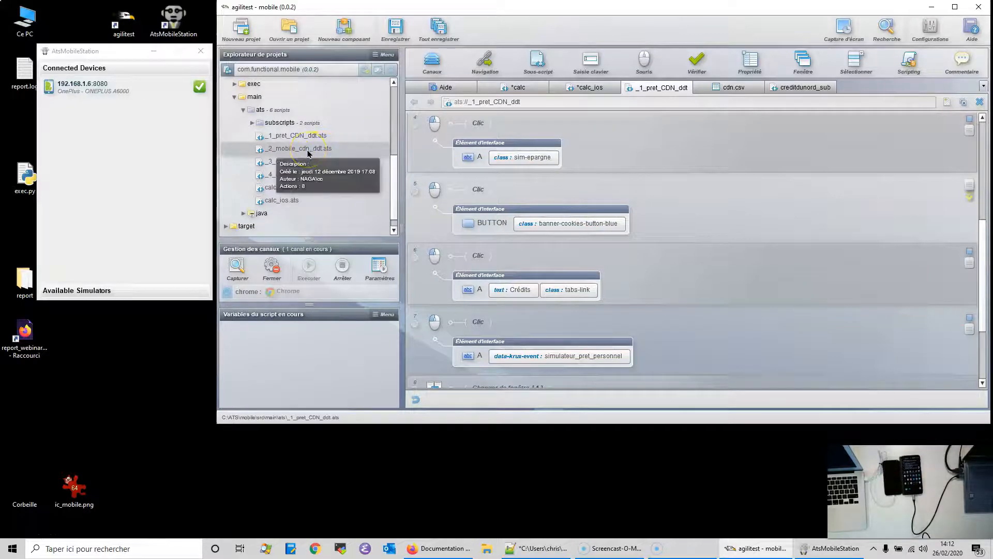
{"action": "double_click", "coordinate": [299, 153]}
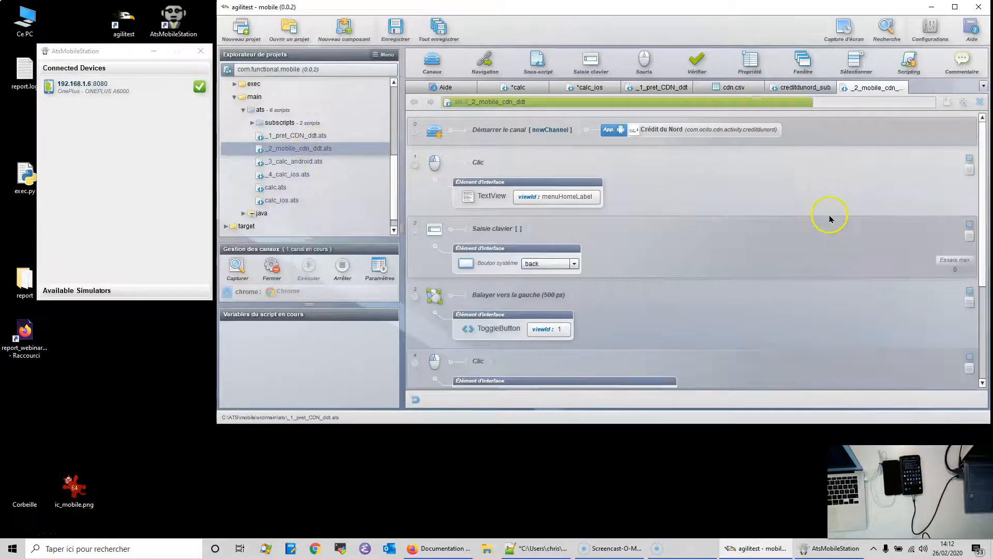
{"action": "left_click", "coordinate": [824, 136]}
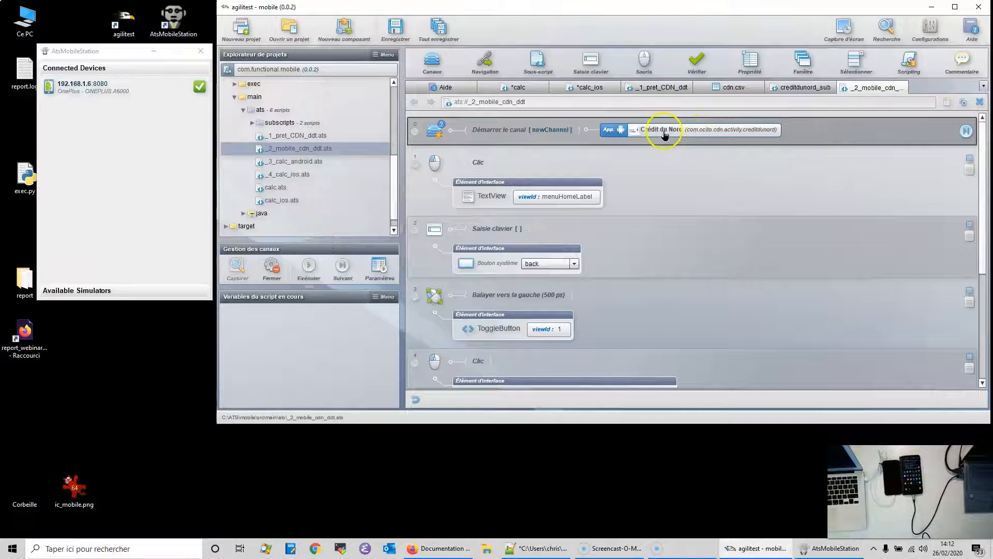
{"action": "scroll", "coordinate": [734, 224], "scroll_direction": "down", "scroll_amount": 5}
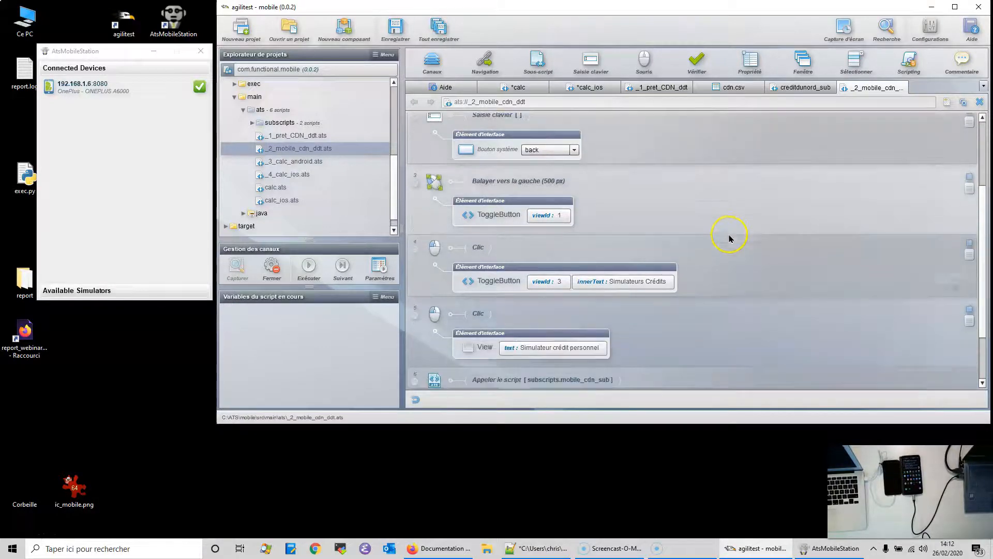
{"action": "left_click", "coordinate": [720, 314]}
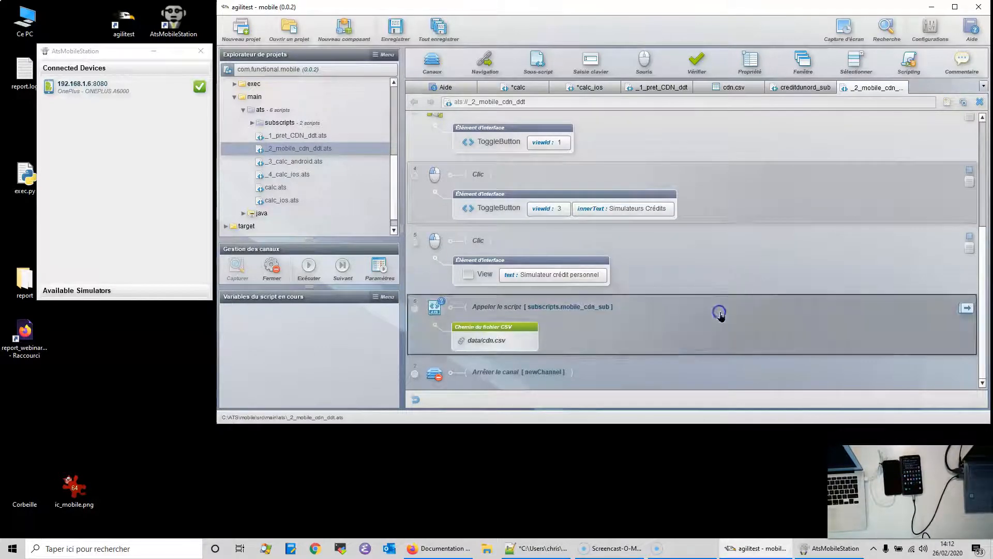
- Check the data/cdn.csv file linked to the subscripts.mobile_cdn_sub call and return to that call in the _2_mobile_cdn_ddt script
{"action": "mouse_move", "coordinate": [485, 346]}
{"action": "left_click", "coordinate": [514, 343]}
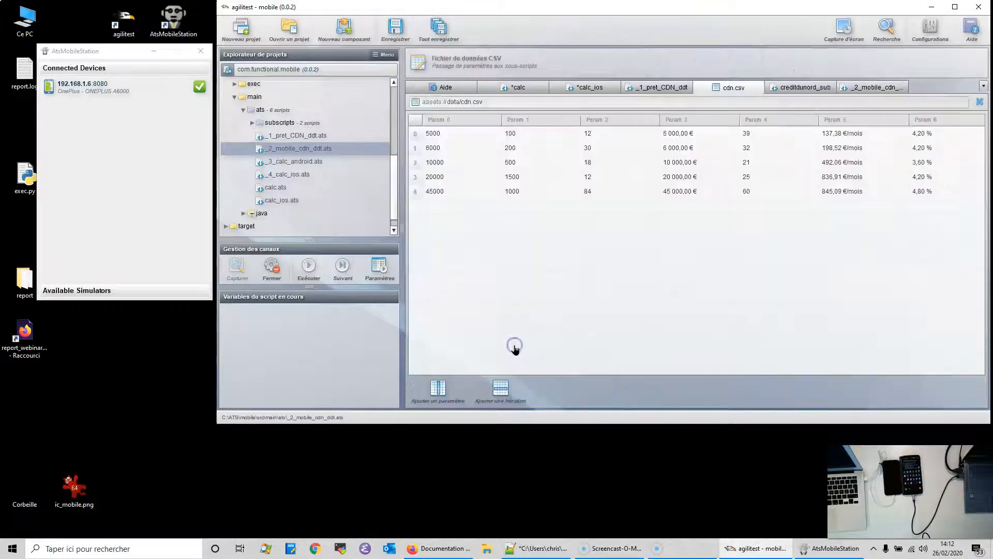
{"action": "left_click", "coordinate": [874, 88]}
{"action": "left_click", "coordinate": [698, 344]}
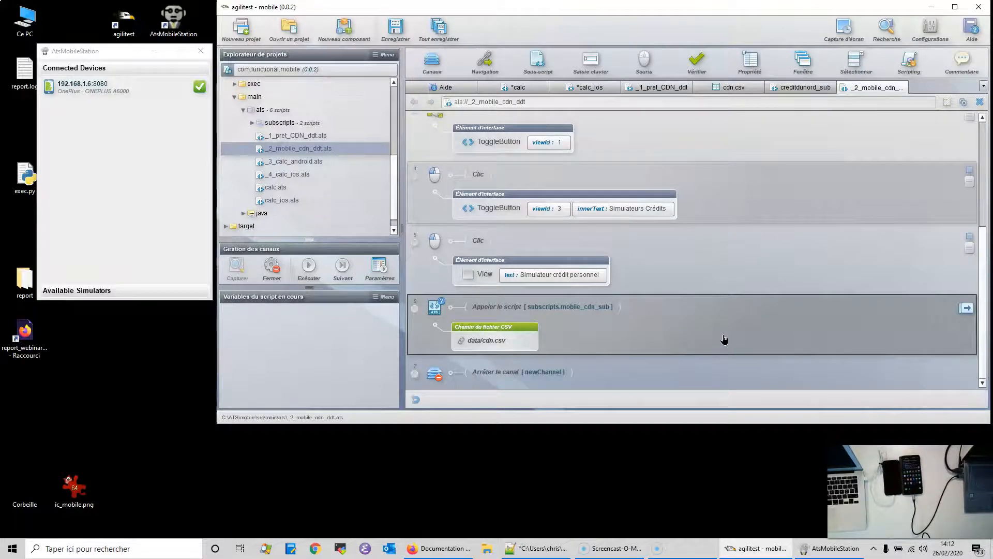
- Execute the whole _2_mobile_cdn_ddt script from its Crédit du Nord channel start action
{"action": "scroll", "coordinate": [779, 322], "scroll_direction": "up", "scroll_amount": 6}
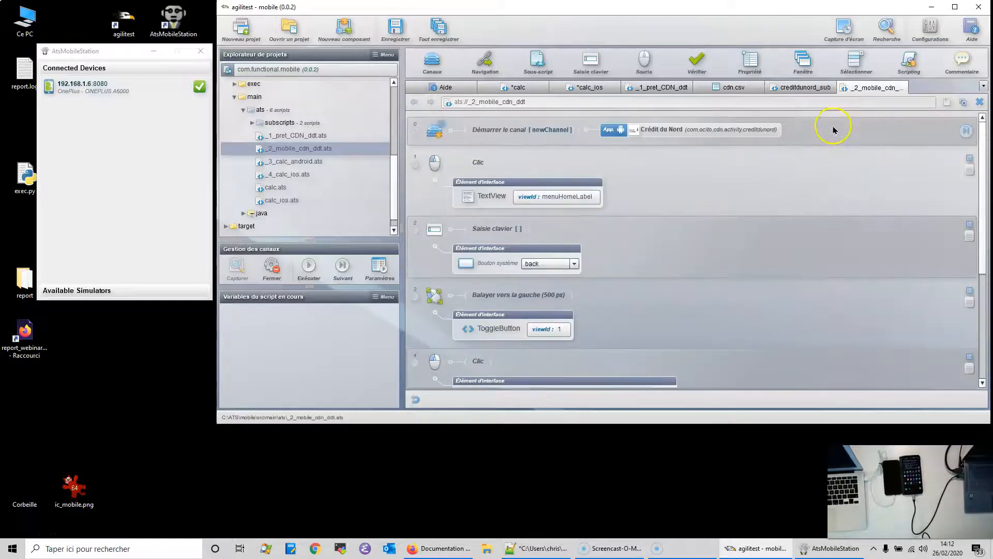
{"action": "left_click", "coordinate": [838, 129]}
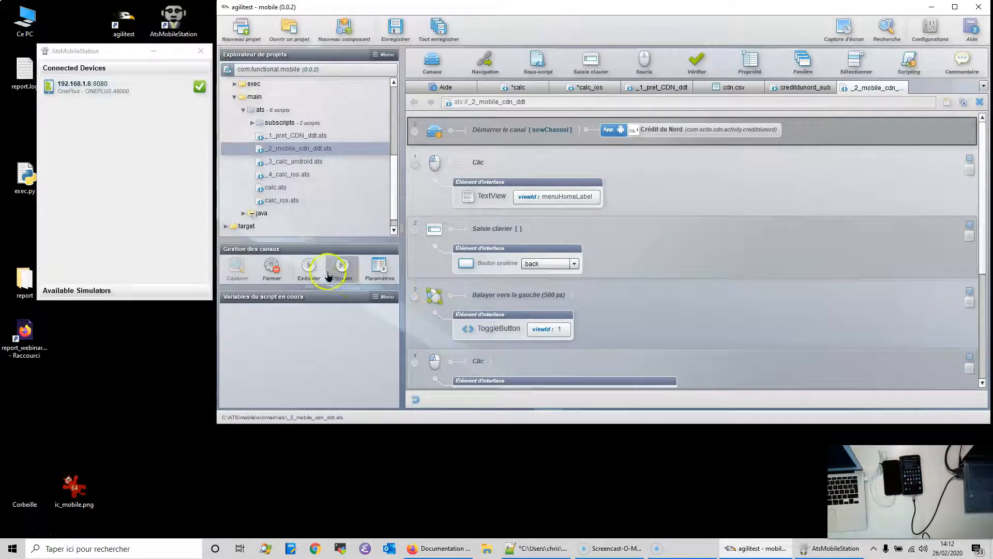
{"action": "left_click", "coordinate": [308, 266]}
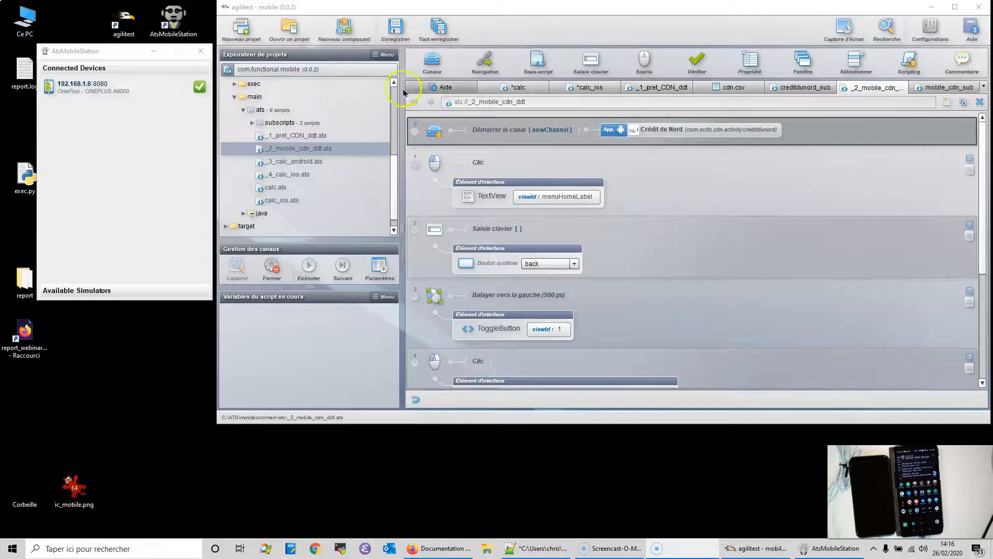
- Open the project's execution parameters and select the webinar execution to examine its included scripts
{"action": "left_click", "coordinate": [366, 70]}
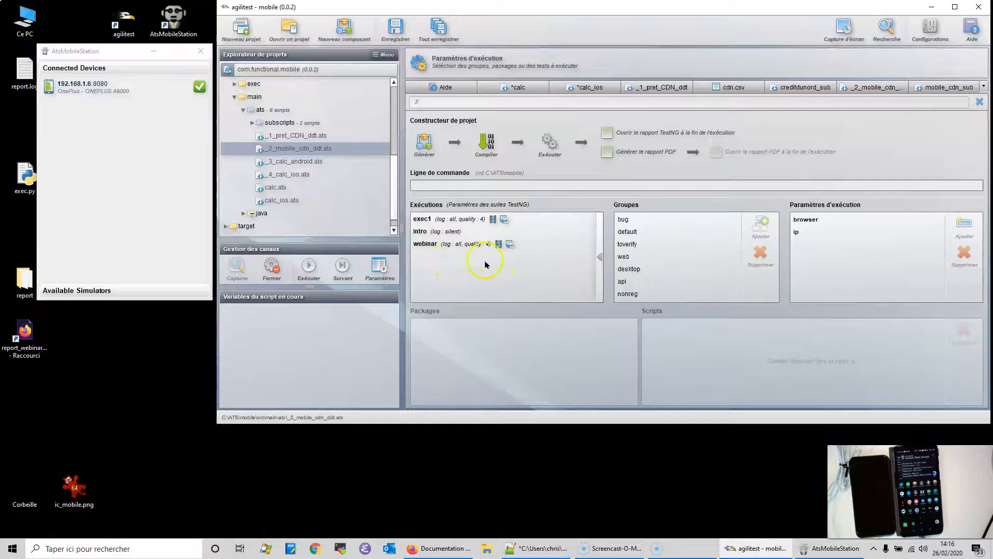
{"action": "left_click", "coordinate": [422, 244]}
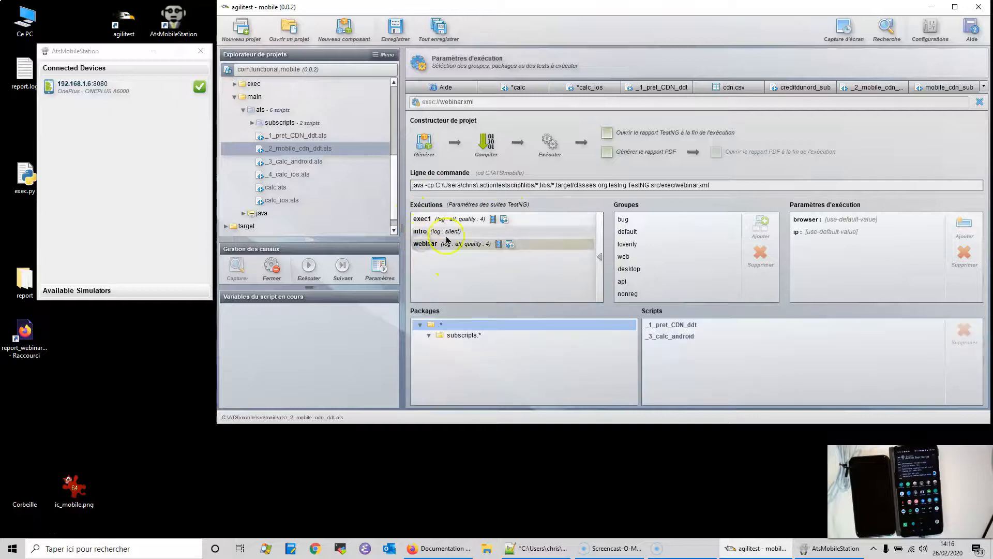
{"action": "left_click", "coordinate": [699, 337]}
{"action": "left_click", "coordinate": [667, 328]}
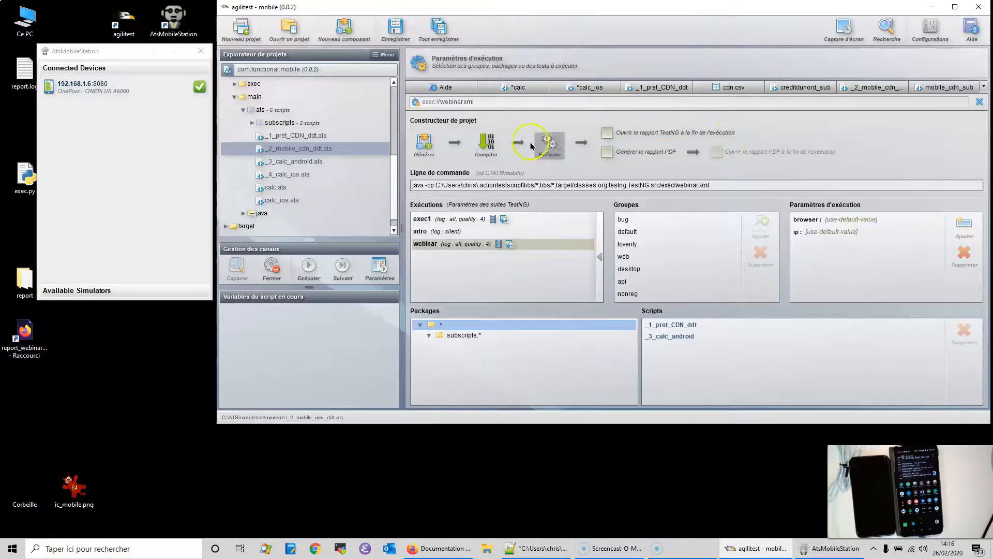
- Open report_webinar.html from the desktop folder report/webinar/report and maximise the browser window showing the campaign result
{"action": "double_click", "coordinate": [15, 281]}
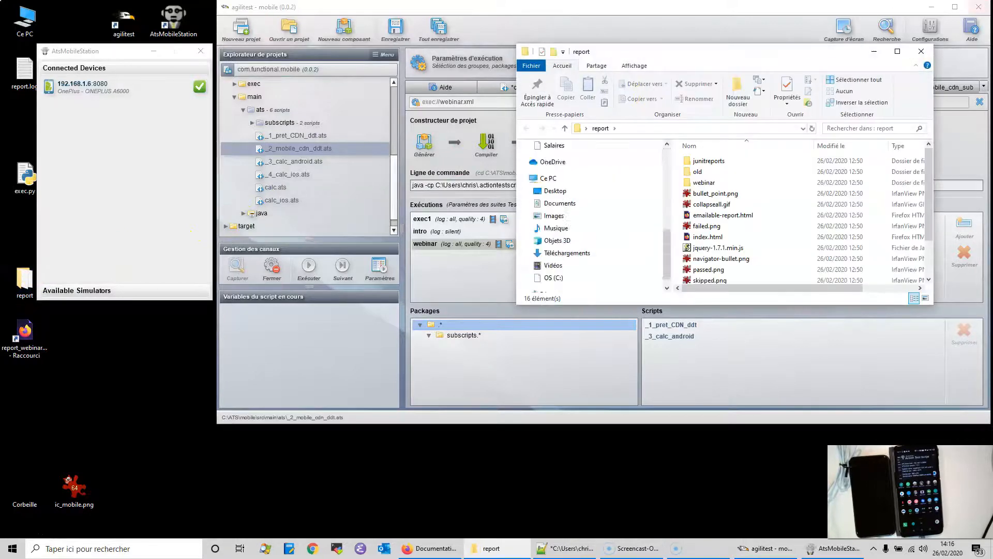
{"action": "double_click", "coordinate": [705, 182]}
{"action": "double_click", "coordinate": [707, 185]}
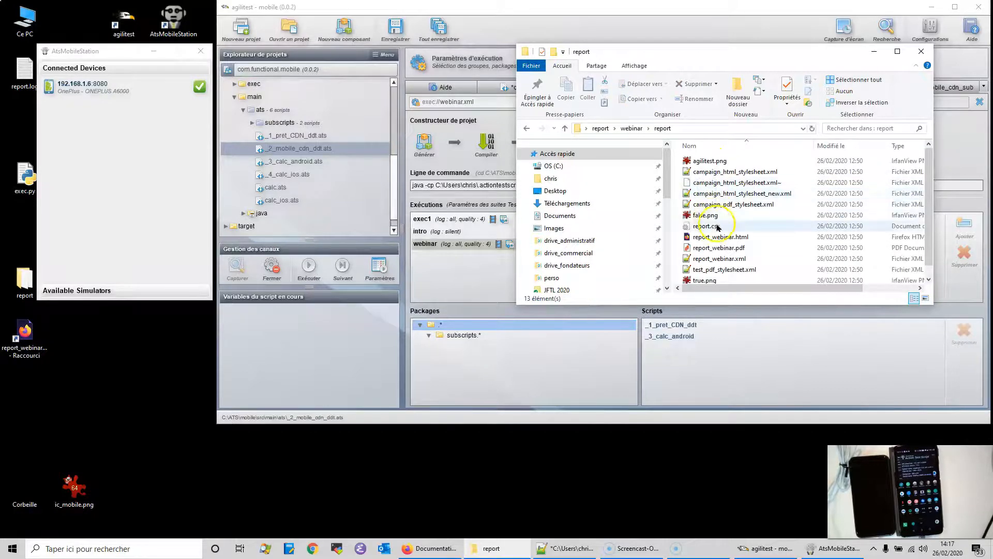
{"action": "left_click", "coordinate": [720, 236]}
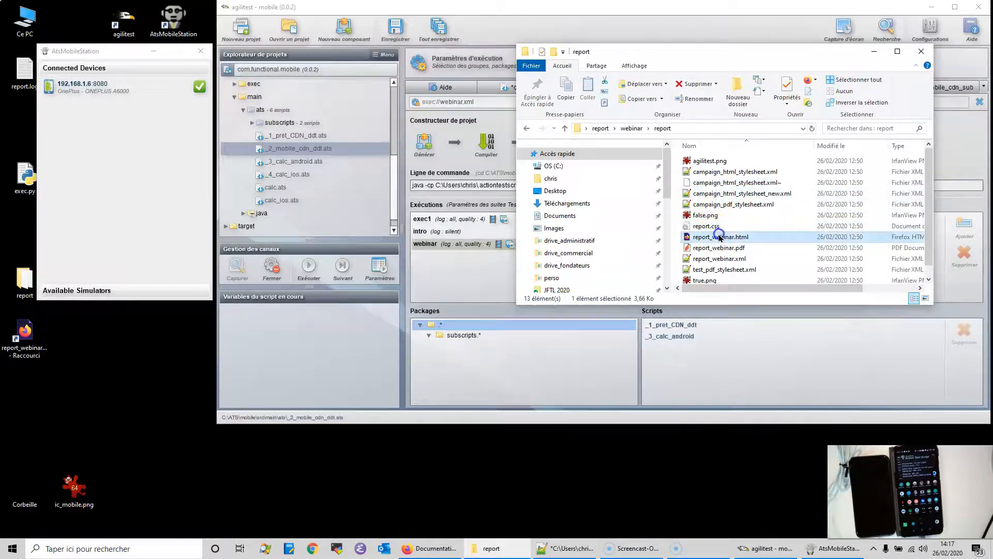
{"action": "left_click", "coordinate": [874, 51]}
{"action": "left_click_drag", "start_coordinate": [992, 0], "coordinate": [619, 58]}
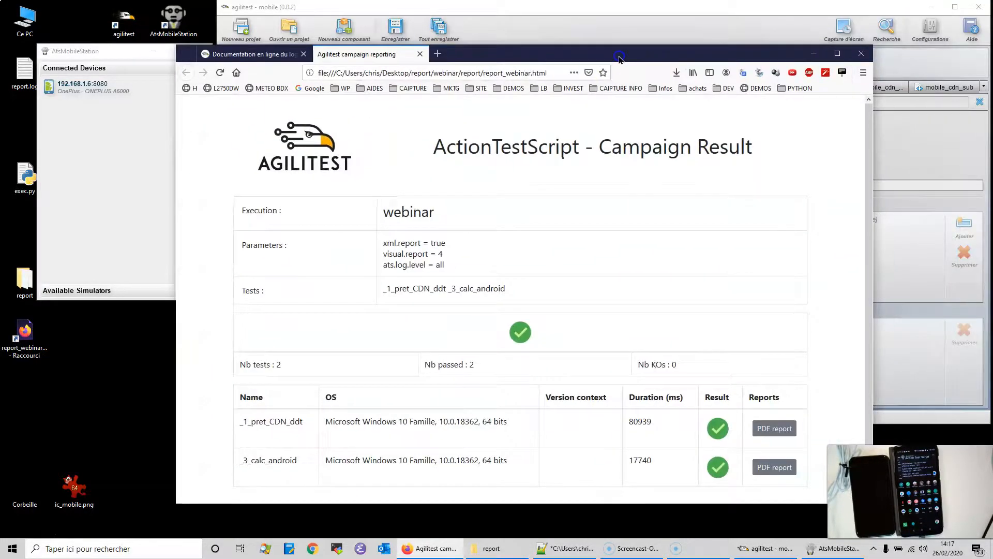
{"action": "double_click", "coordinate": [620, 58]}
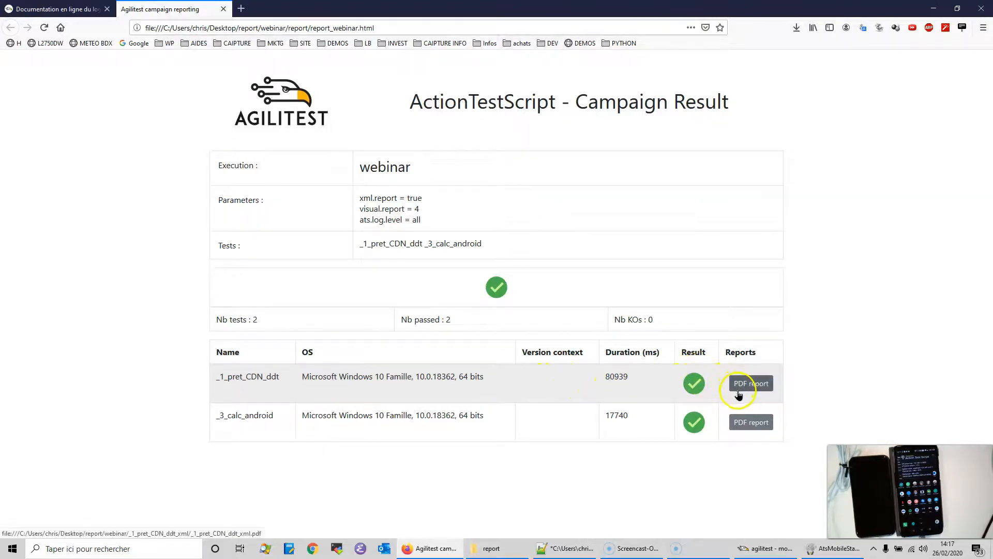
- Open the PDF report of the _3_calc_android test, examine its first pages, and close the browser
{"action": "left_click", "coordinate": [749, 422]}
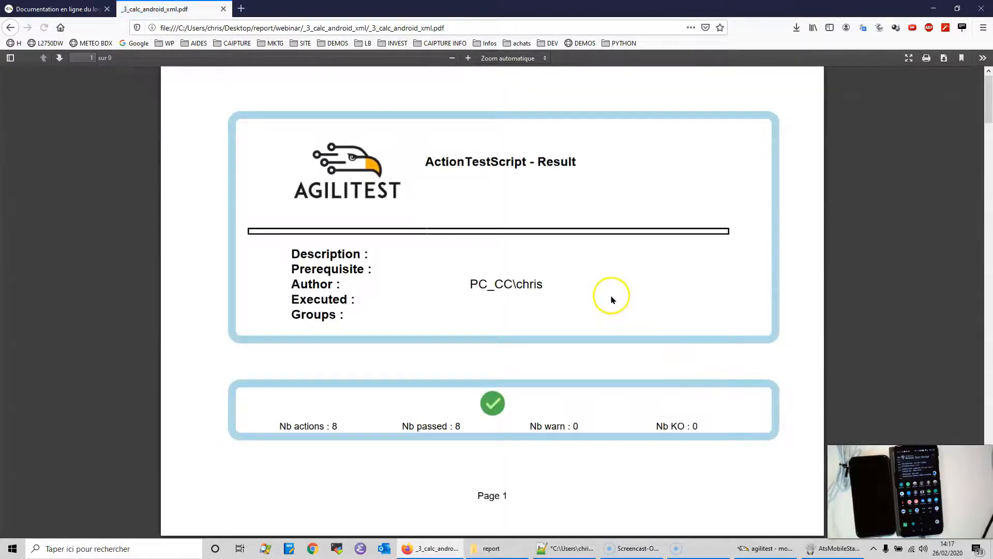
{"action": "scroll", "coordinate": [916, 134], "scroll_direction": "down", "scroll_amount": 3}
{"action": "scroll", "coordinate": [879, 145], "scroll_direction": "down", "scroll_amount": 2}
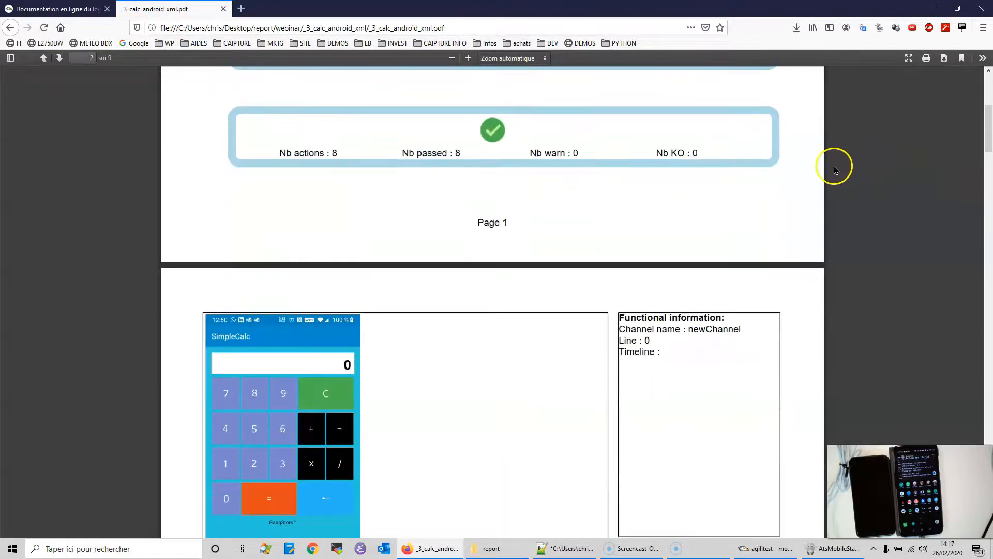
{"action": "scroll", "coordinate": [794, 204], "scroll_direction": "down", "scroll_amount": 2}
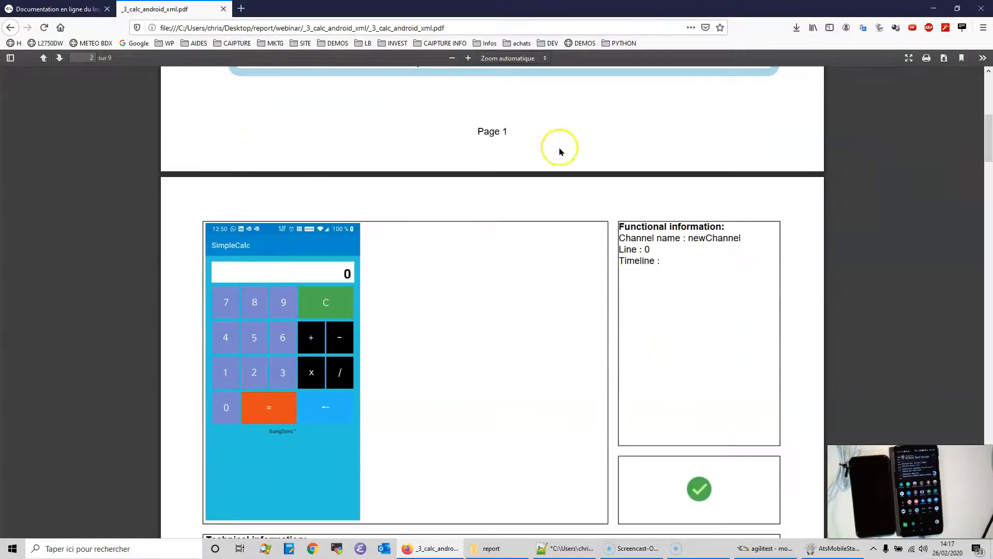
{"action": "scroll", "coordinate": [673, 135], "scroll_direction": "down", "scroll_amount": 2}
{"action": "left_click", "coordinate": [981, 9]}
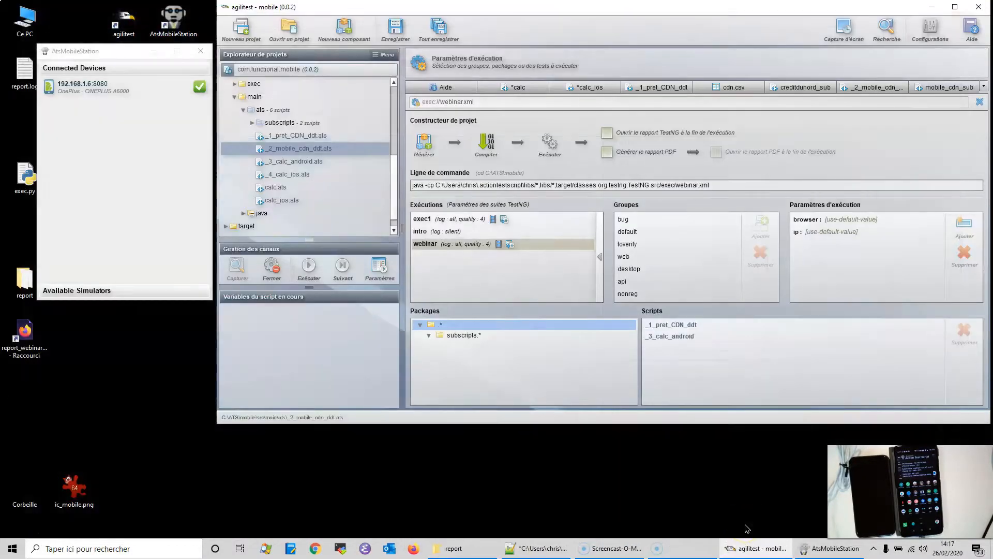
{"action": "left_click", "coordinate": [744, 528]}
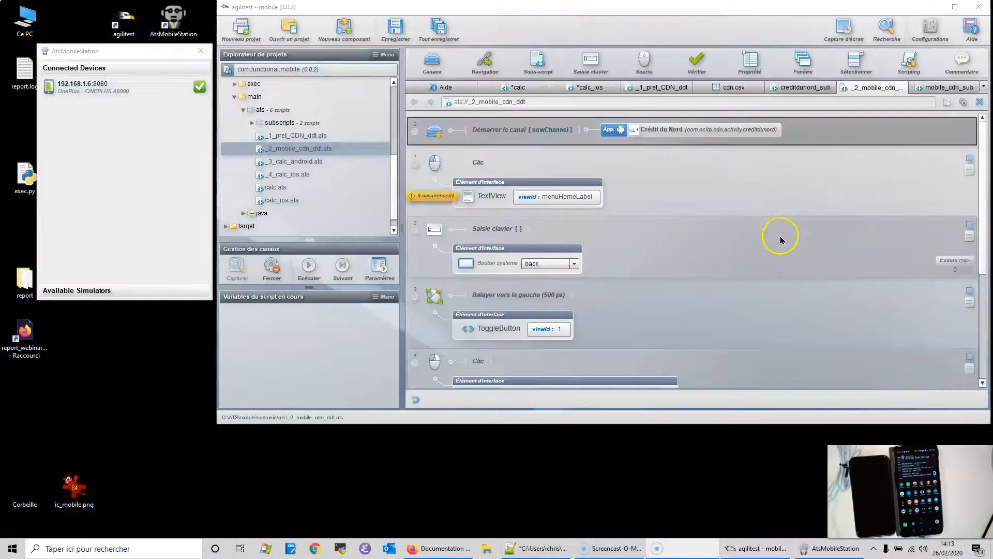